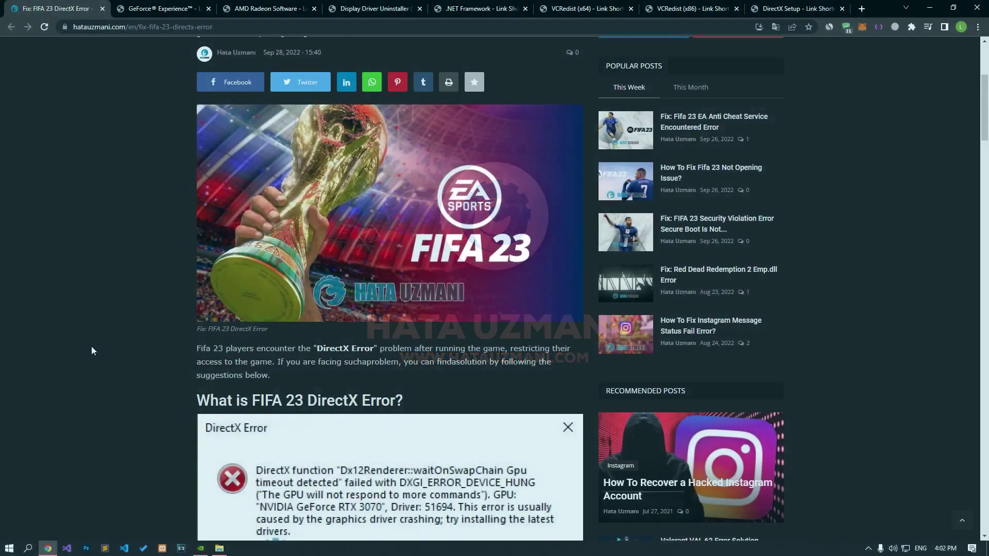
Scroll the hatauzmani article past the DirectX error image to its 'How To Fix' section.
{"action": "scroll", "coordinate": [92, 346], "scroll_direction": "down", "scroll_amount": 5}
{"action": "scroll", "coordinate": [91, 345], "scroll_direction": "down", "scroll_amount": 3}
{"action": "scroll", "coordinate": [92, 347], "scroll_direction": "down", "scroll_amount": 4}
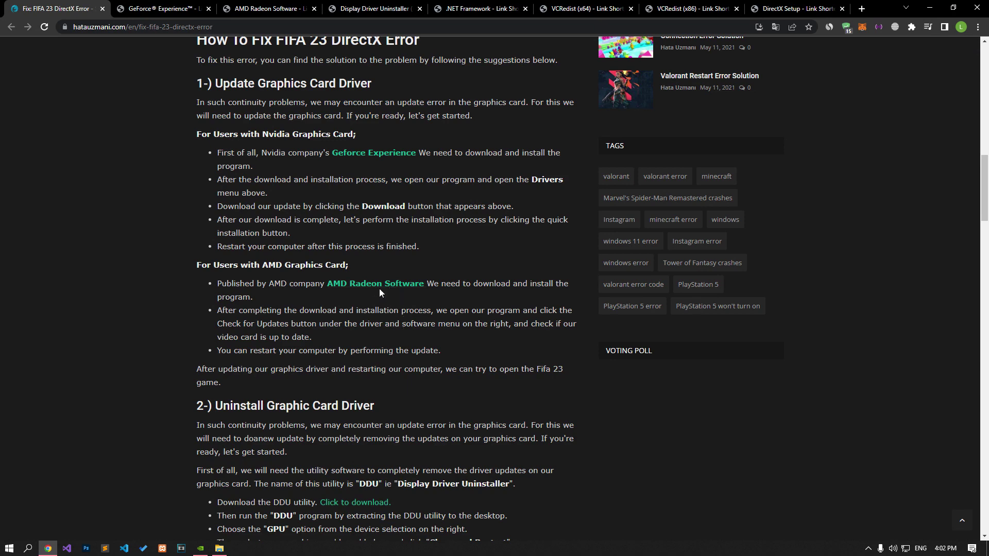
Close the NVIDIA driver page and the AMD drivers and support tab.
{"action": "left_click", "coordinate": [164, 9]}
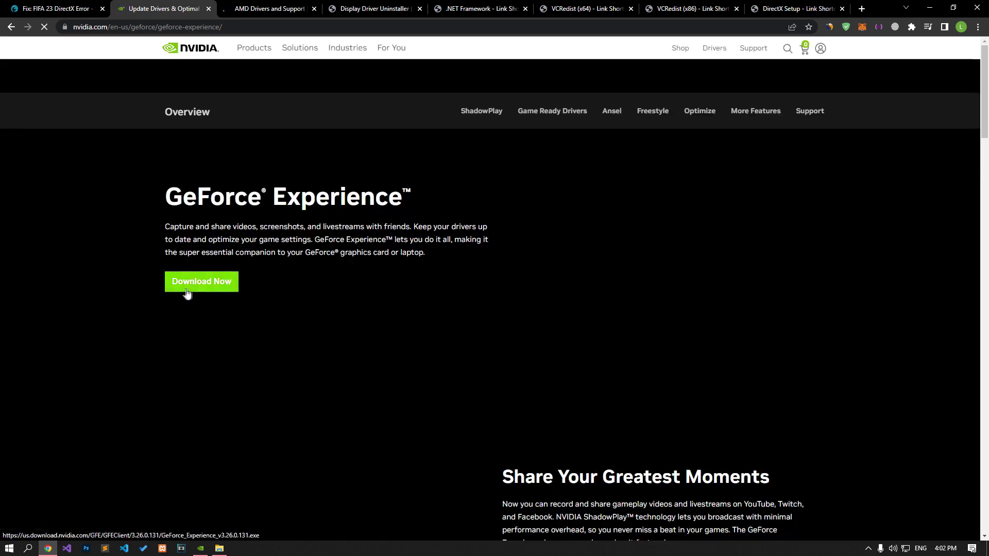
{"action": "key", "text": "ctrl+w"}
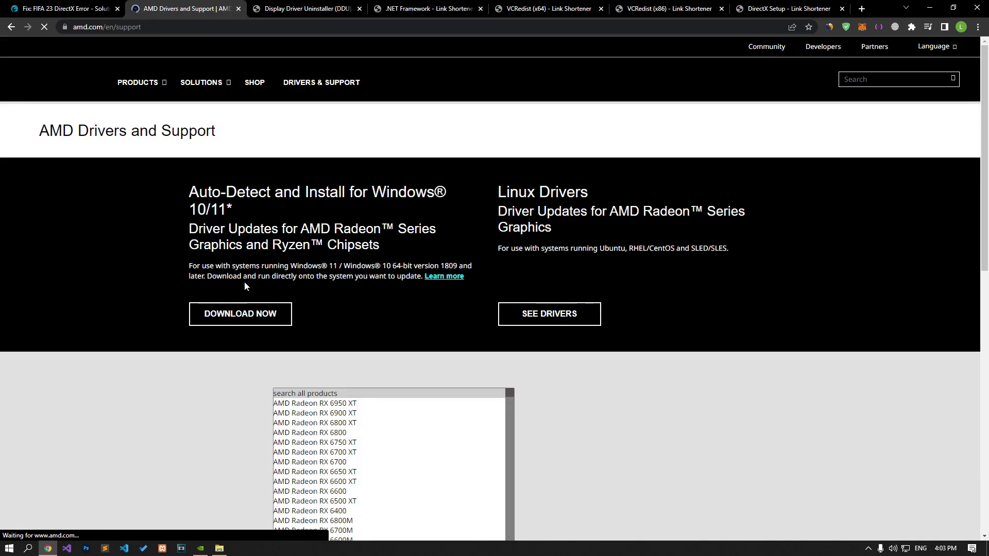
{"action": "key", "text": "ctrl+w"}
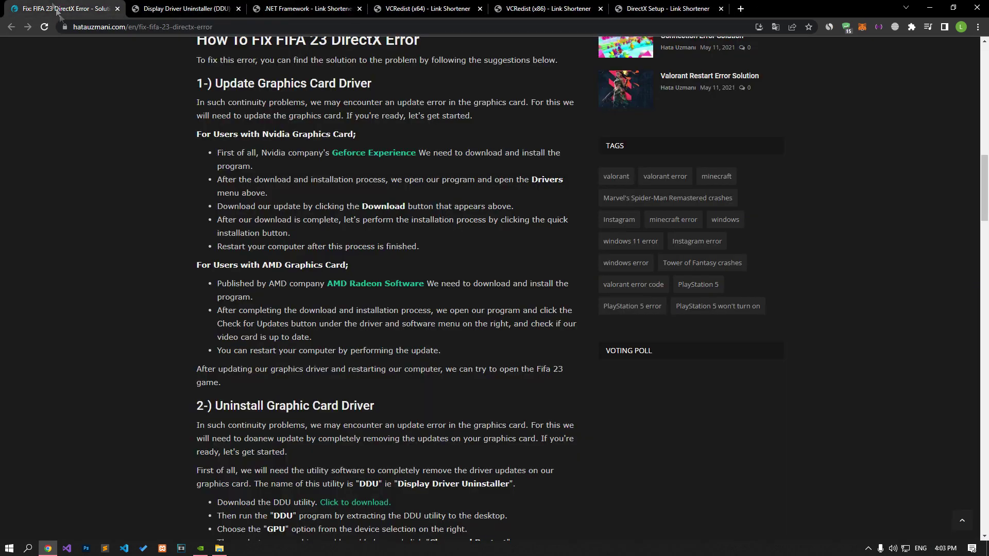
Check GeForce Experience's Drivers tab for a newer Game Ready Driver, then hide it.
{"action": "left_click", "coordinate": [200, 548]}
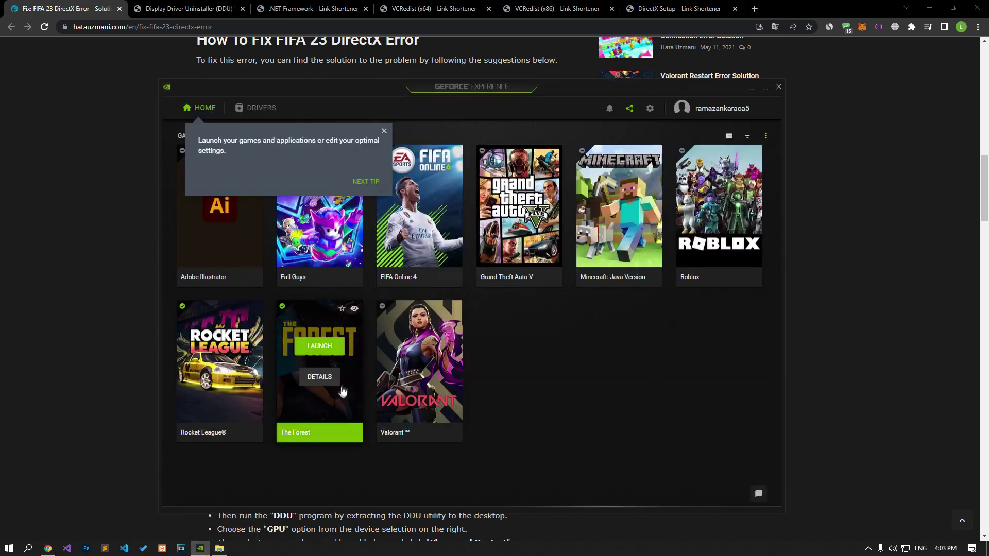
{"action": "left_click", "coordinate": [384, 131]}
{"action": "left_click", "coordinate": [256, 108]}
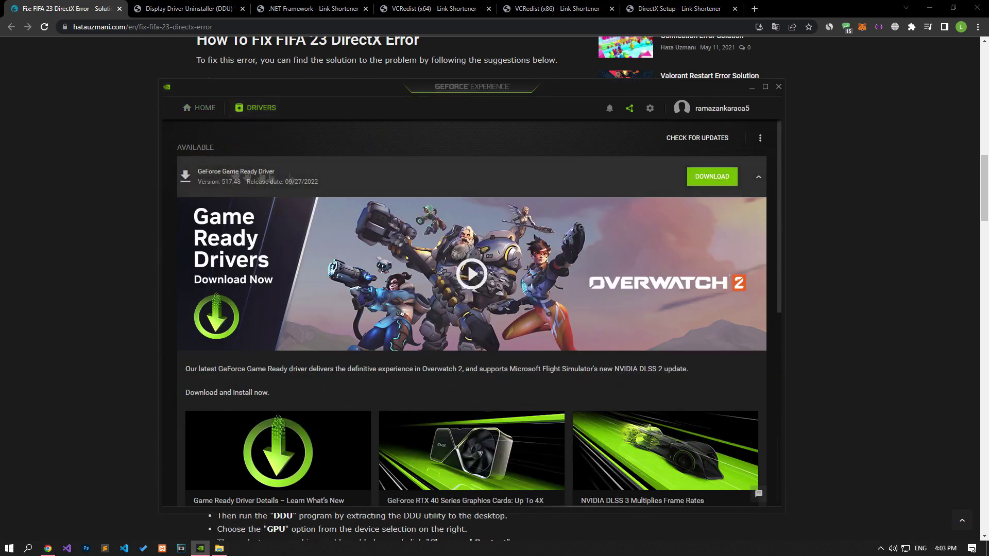
{"action": "left_click", "coordinate": [566, 177]}
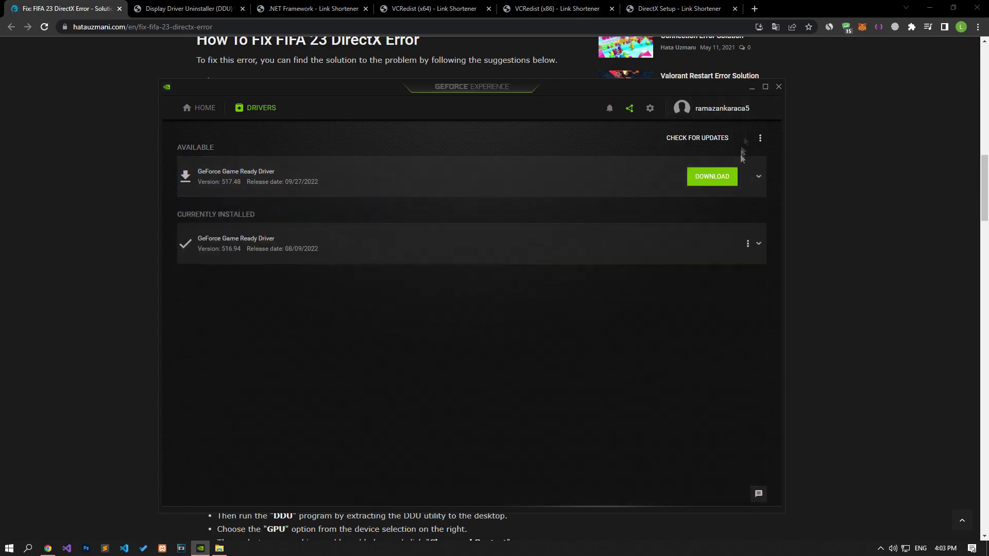
{"action": "left_click", "coordinate": [753, 87]}
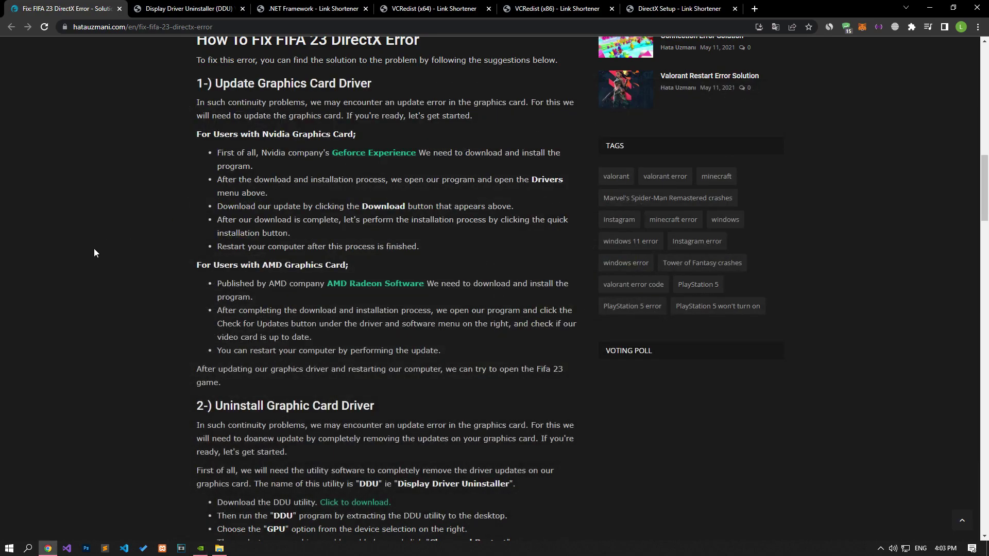
{"action": "scroll", "coordinate": [93, 249], "scroll_direction": "down", "scroll_amount": 4}
Download DDU V18.0.5.5 from its Wagnardsoft forum release topic.
{"action": "scroll", "coordinate": [98, 226], "scroll_direction": "down", "scroll_amount": 2}
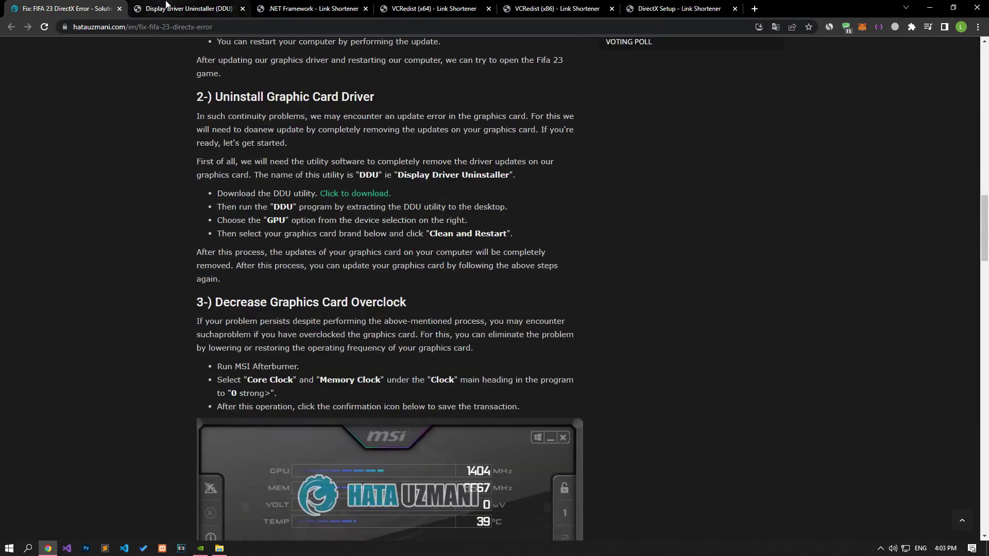
{"action": "left_click", "coordinate": [166, 4]}
{"action": "left_click", "coordinate": [494, 183]}
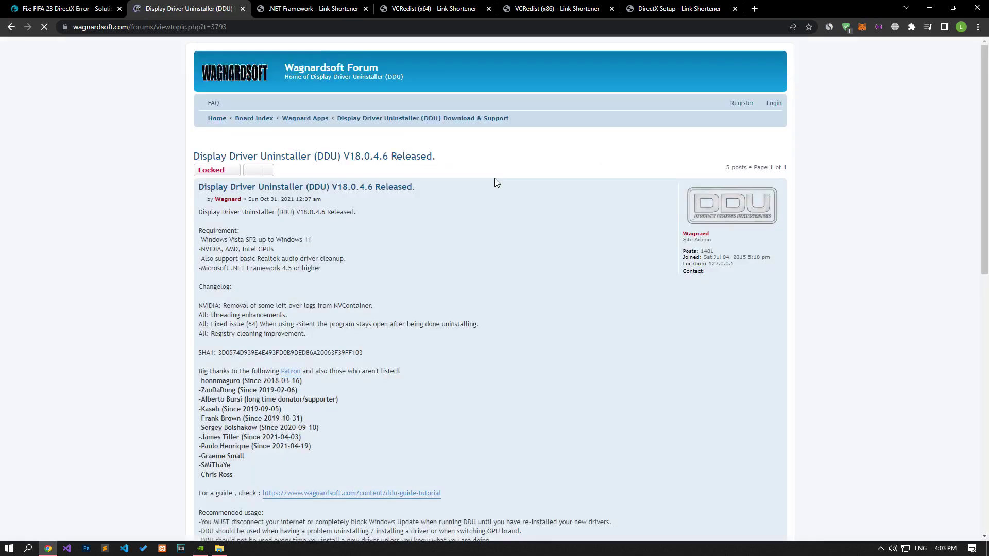
{"action": "left_click", "coordinate": [393, 120]}
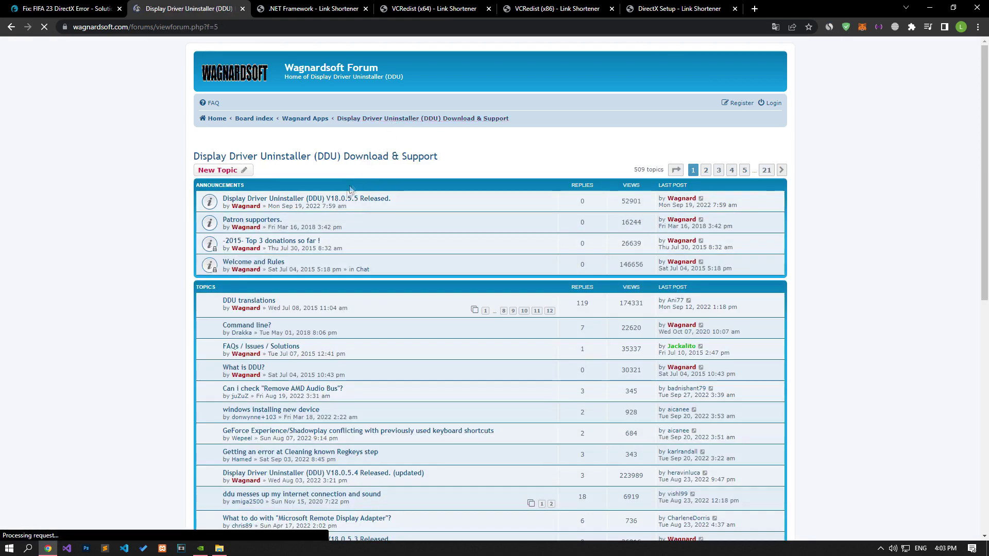
{"action": "left_click", "coordinate": [250, 200]}
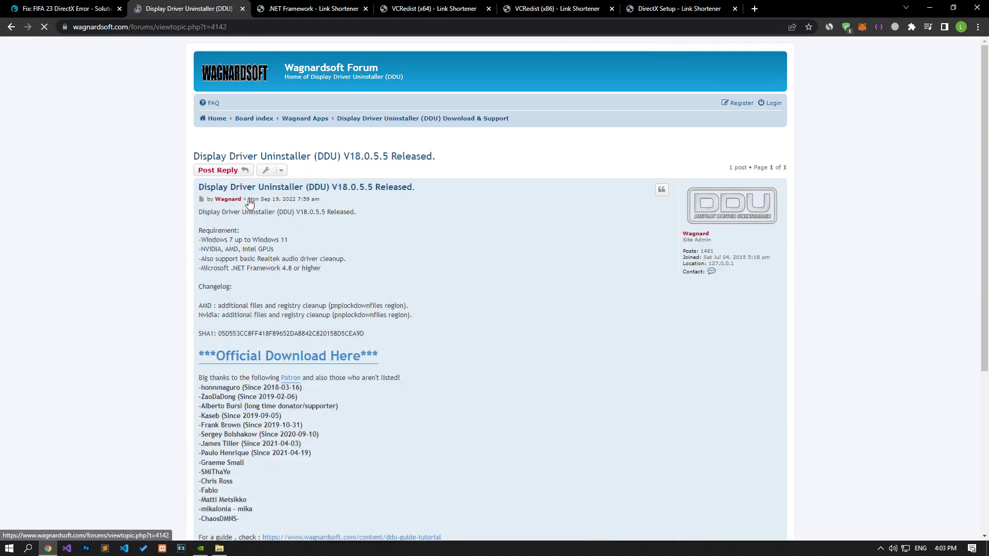
{"action": "left_click", "coordinate": [253, 356]}
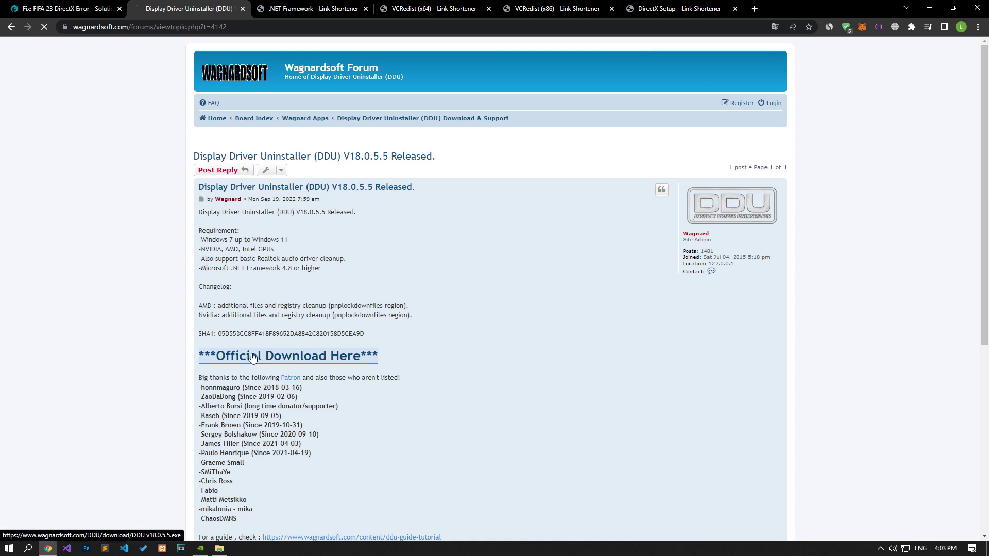
Keep the downloaded DDU v18.0.5.5.exe and run it despite the security warning.
{"action": "left_click", "coordinate": [182, 526]}
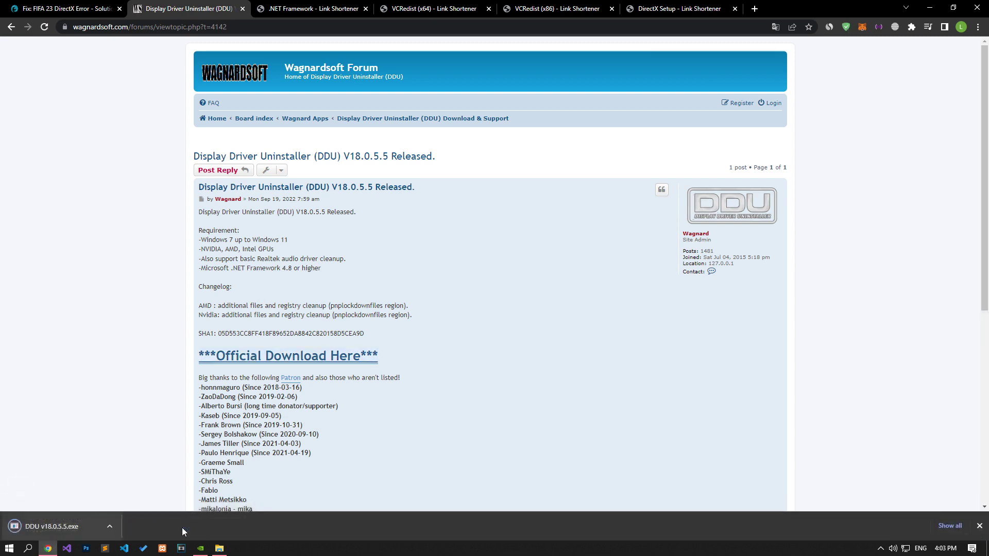
{"action": "left_click", "coordinate": [92, 538]}
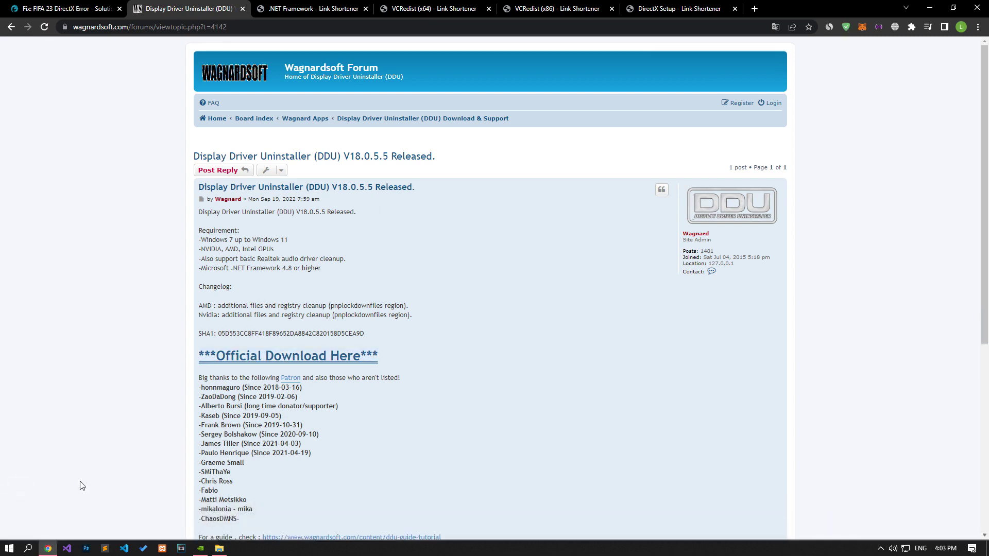
{"action": "left_click", "coordinate": [527, 285]}
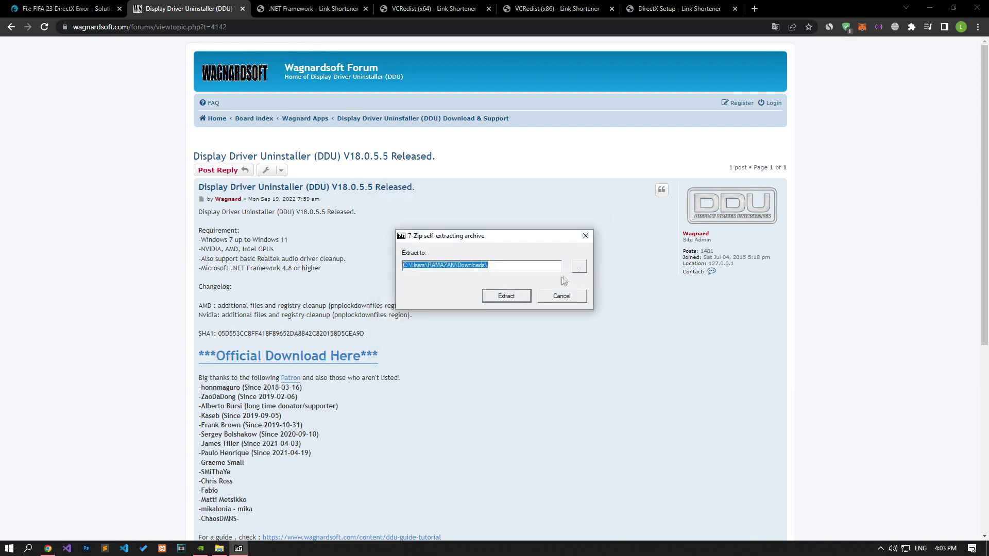
Extract DDU into Desktop\New folder (5) and open that folder.
{"action": "left_click", "coordinate": [579, 265]}
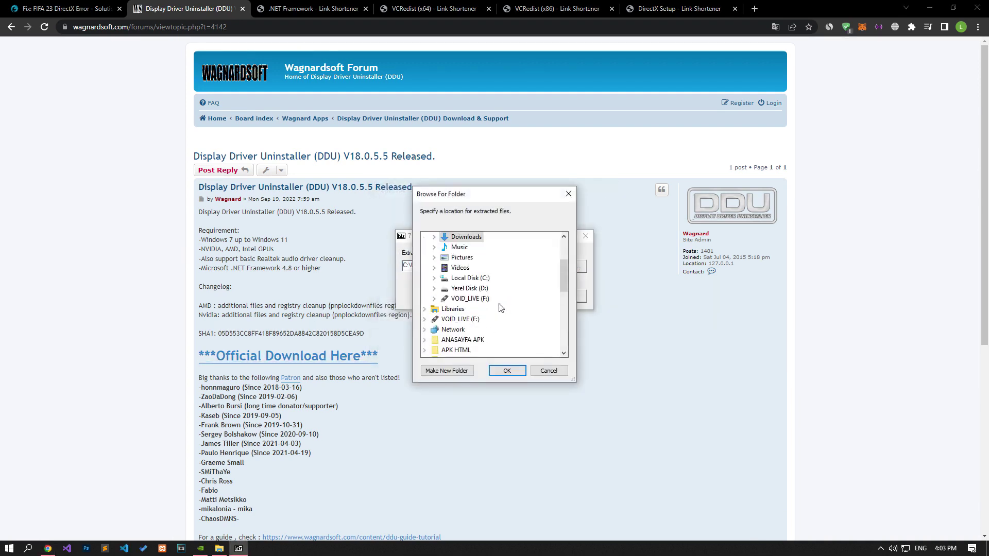
{"action": "scroll", "coordinate": [503, 308], "scroll_direction": "down", "scroll_amount": 3}
{"action": "left_click", "coordinate": [463, 278]}
{"action": "left_click", "coordinate": [506, 371]}
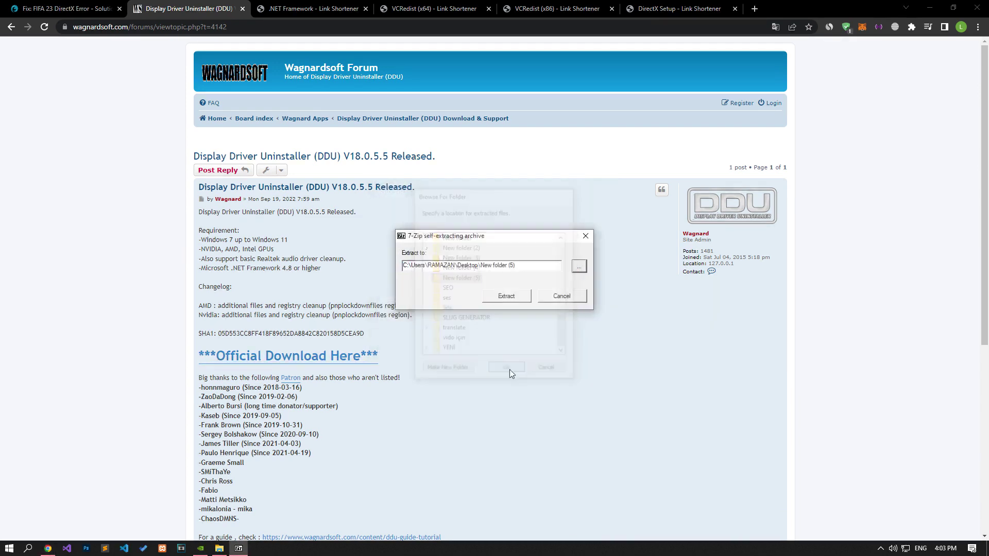
{"action": "left_click", "coordinate": [505, 295]}
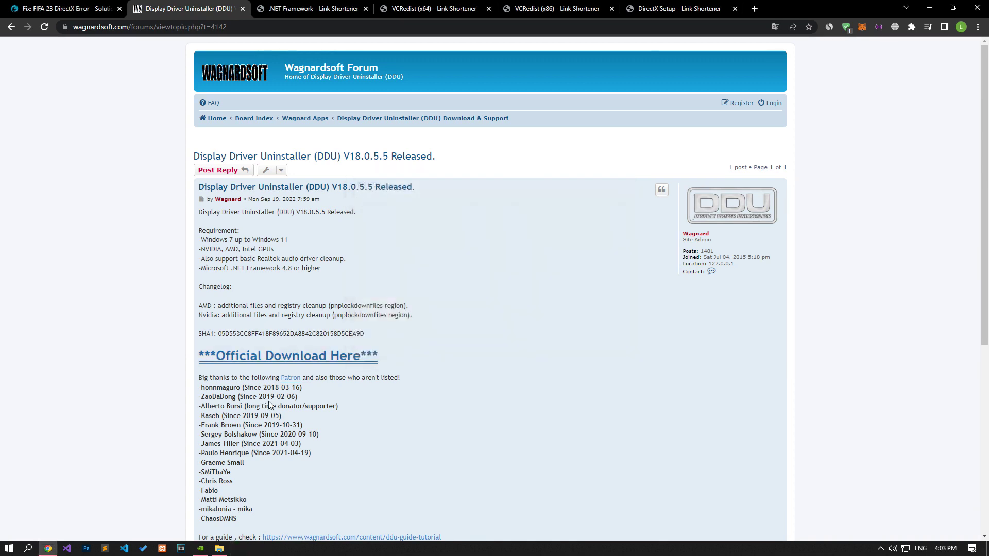
{"action": "left_click", "coordinate": [220, 549]}
Launch Display Driver Uninstaller from the extracted folder, dismissing the Safe Mode warning and options.
{"action": "double_click", "coordinate": [545, 228]}
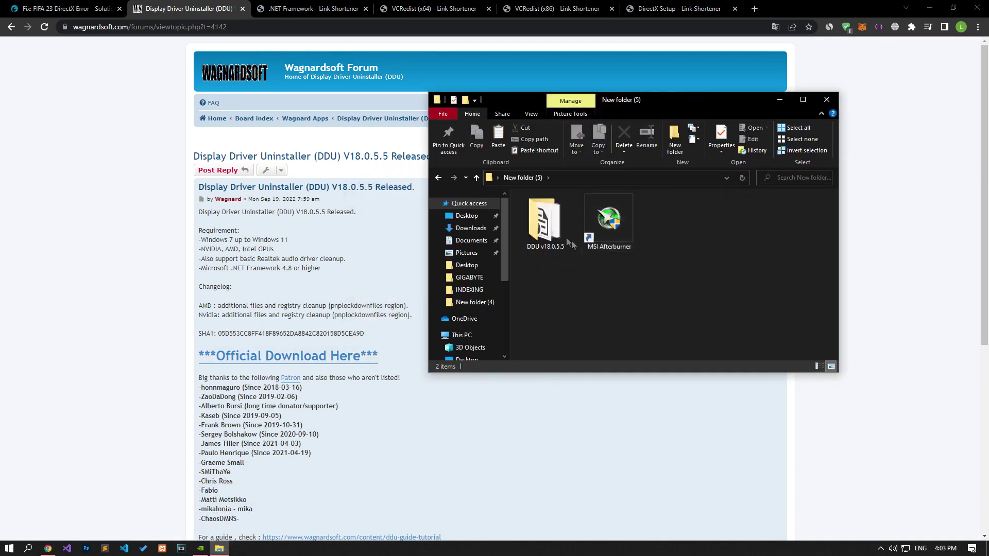
{"action": "left_click", "coordinate": [561, 222]}
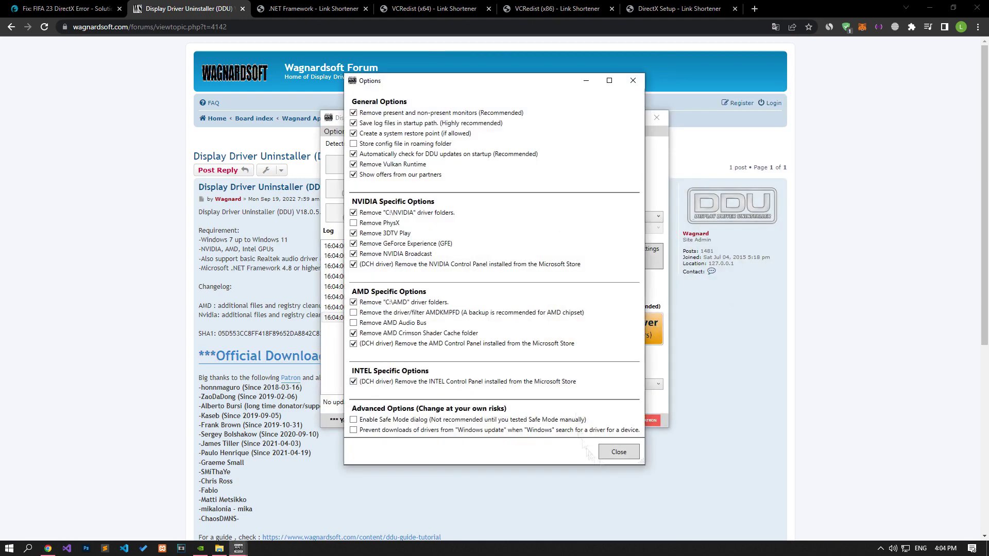
{"action": "left_click", "coordinate": [600, 452]}
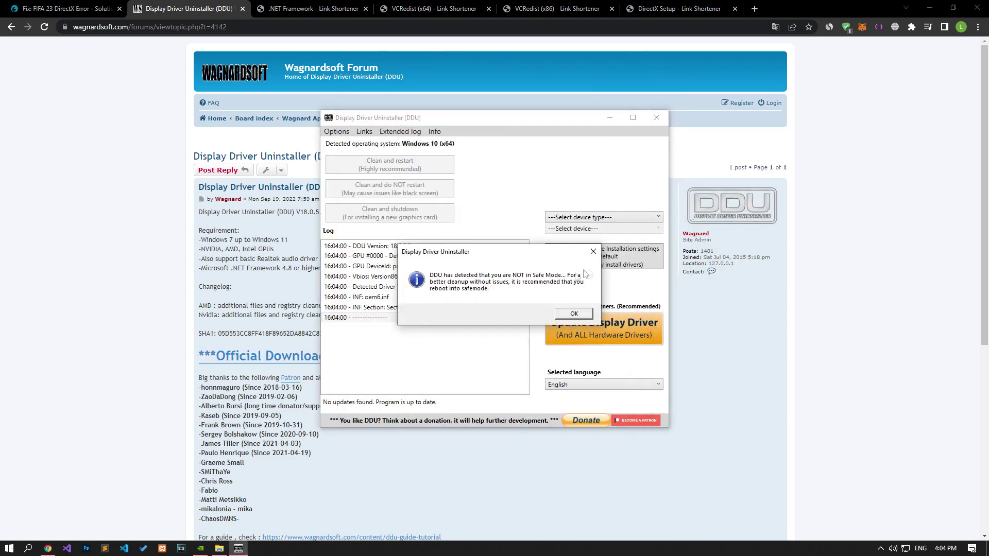
{"action": "left_click", "coordinate": [574, 314]}
Select GPU as device type with NVIDIA vendor, then close DDU.
{"action": "left_click", "coordinate": [587, 217]}
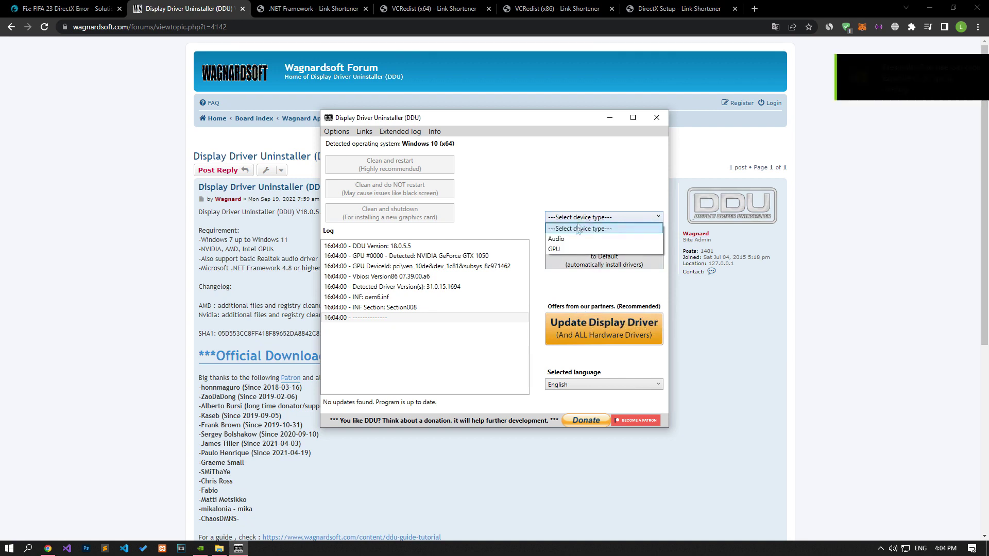
{"action": "left_click", "coordinate": [563, 249]}
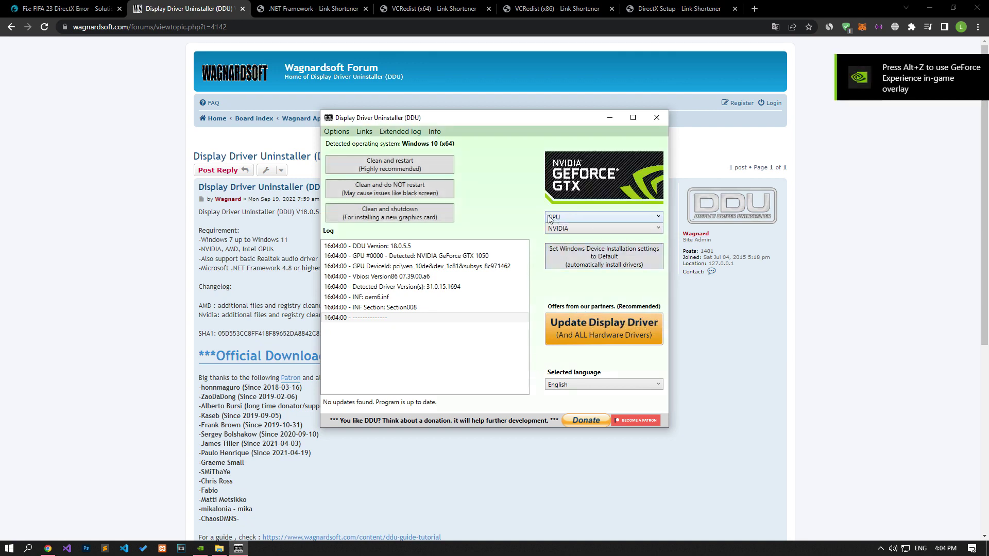
{"action": "left_click", "coordinate": [561, 228]}
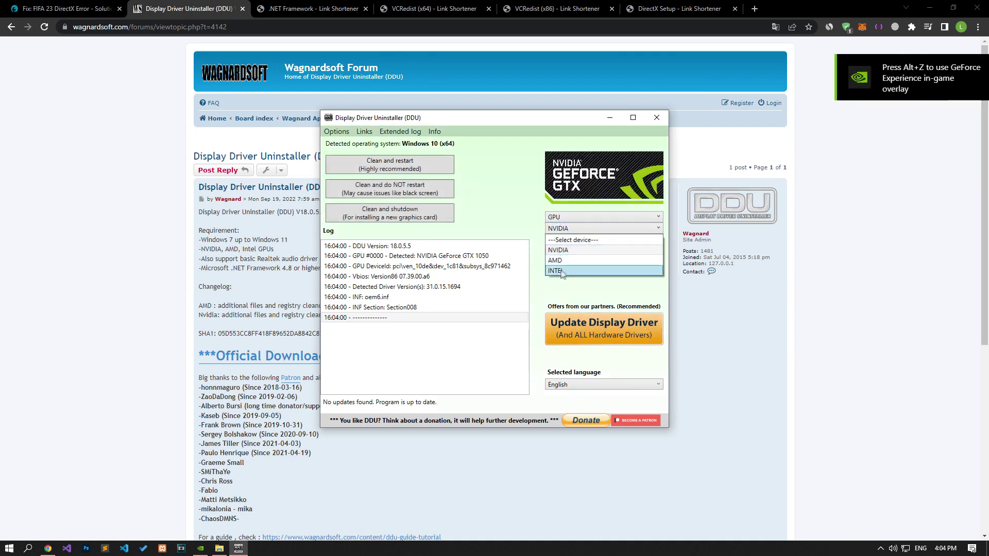
{"action": "left_click", "coordinate": [505, 228]}
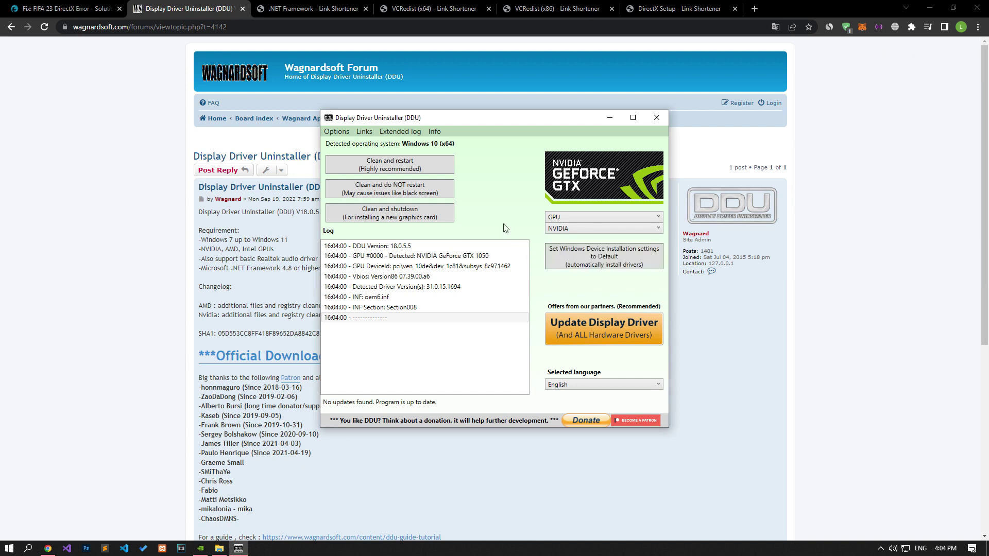
{"action": "left_click", "coordinate": [657, 117]}
{"action": "left_click", "coordinate": [219, 548]}
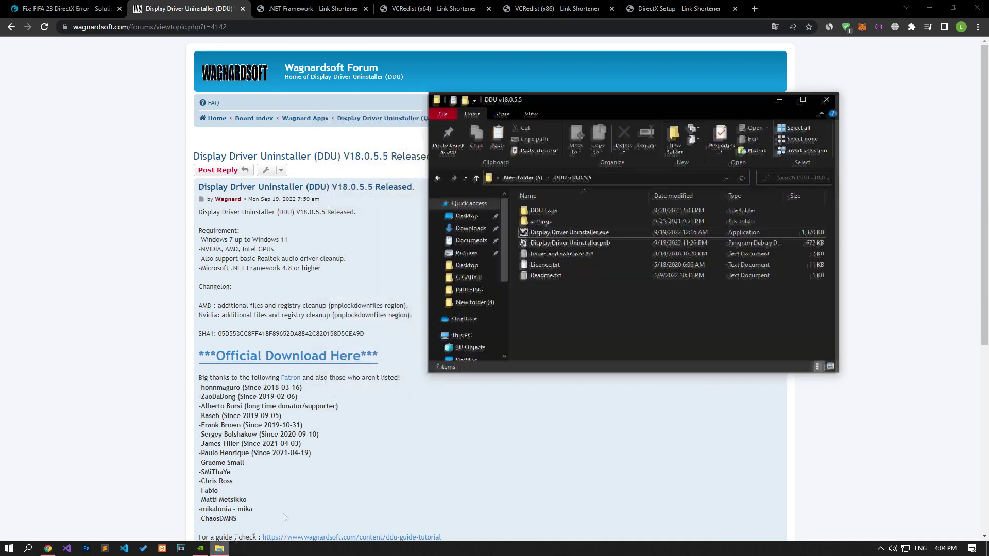
Close the DDU folder, return to the FIFA 23 article, and glance at GeForce updates.
{"action": "left_click", "coordinate": [826, 101]}
{"action": "left_click", "coordinate": [61, 8]}
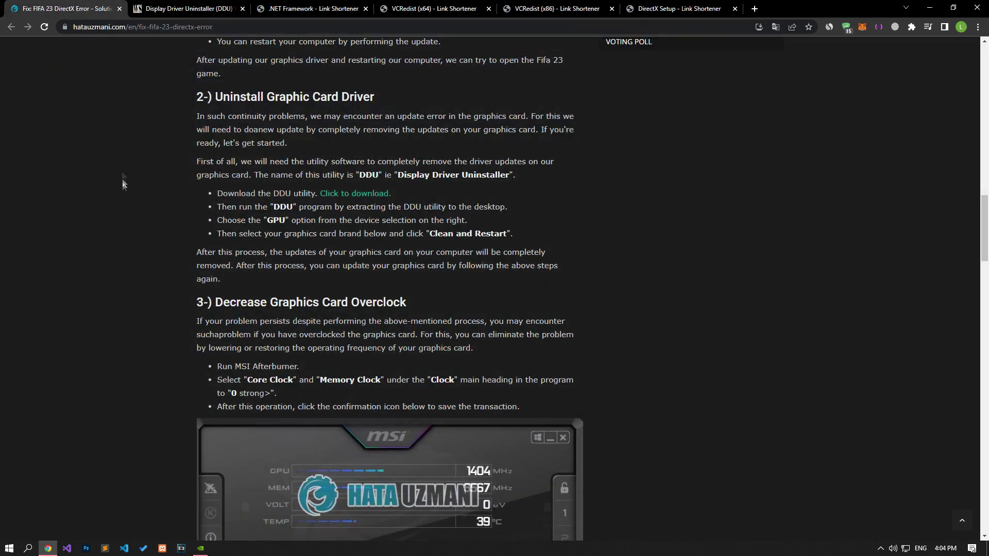
{"action": "scroll", "coordinate": [160, 374], "scroll_direction": "up", "scroll_amount": 5}
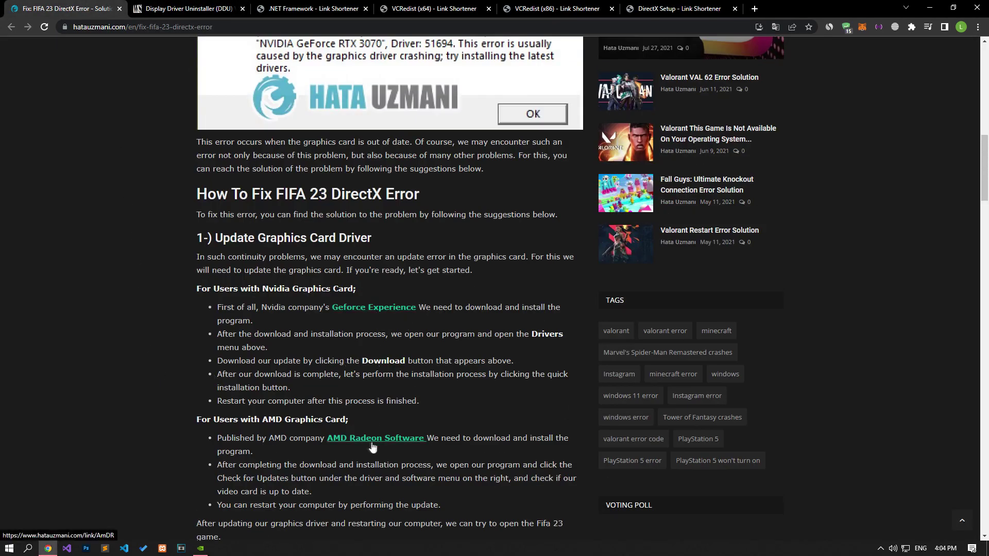
{"action": "left_click", "coordinate": [201, 548]}
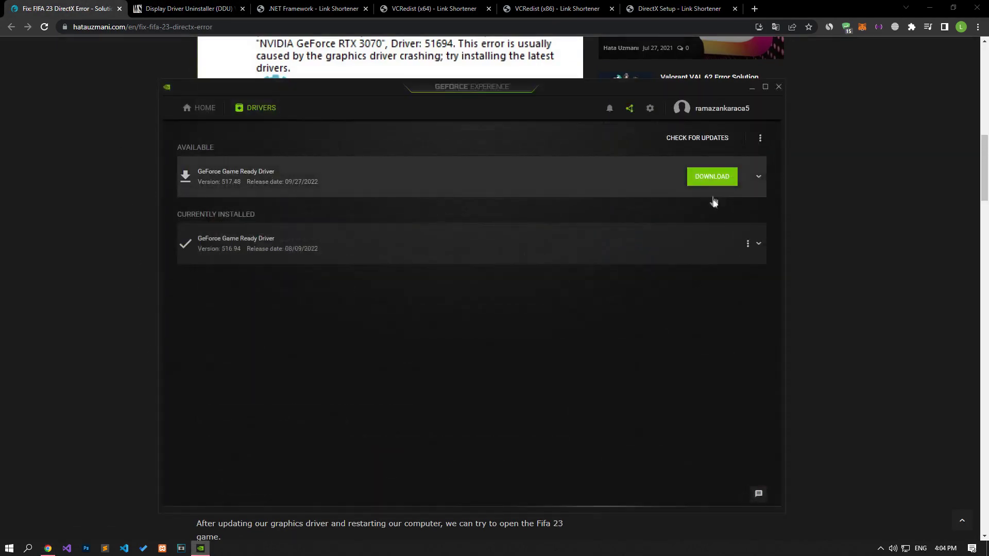
{"action": "left_click", "coordinate": [751, 87]}
Scroll to the overclock-reduction section and launch MSI Afterburner from New folder (5).
{"action": "scroll", "coordinate": [232, 361], "scroll_direction": "down", "scroll_amount": 4}
{"action": "scroll", "coordinate": [191, 366], "scroll_direction": "down", "scroll_amount": 4}
{"action": "scroll", "coordinate": [174, 336], "scroll_direction": "down", "scroll_amount": 4}
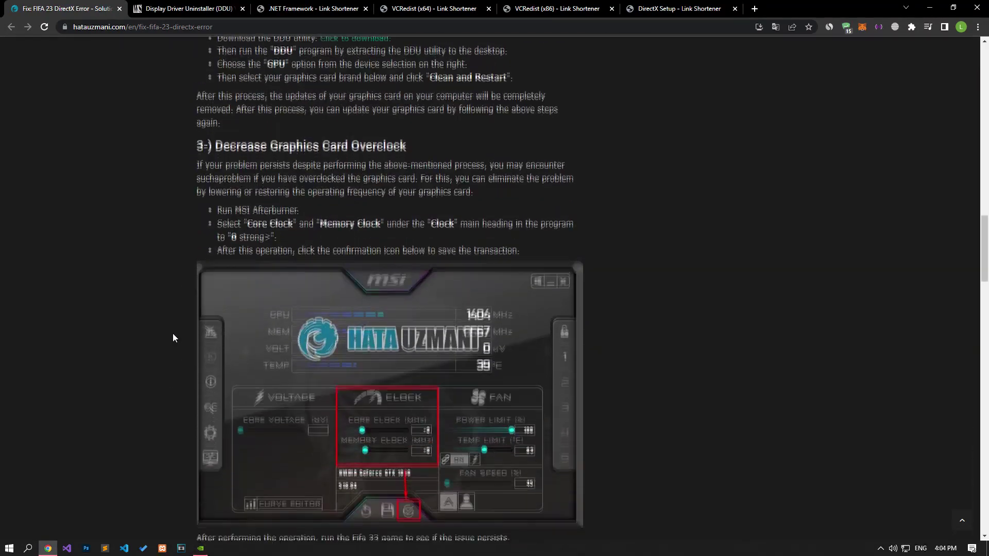
{"action": "scroll", "coordinate": [172, 332], "scroll_direction": "down", "scroll_amount": 2}
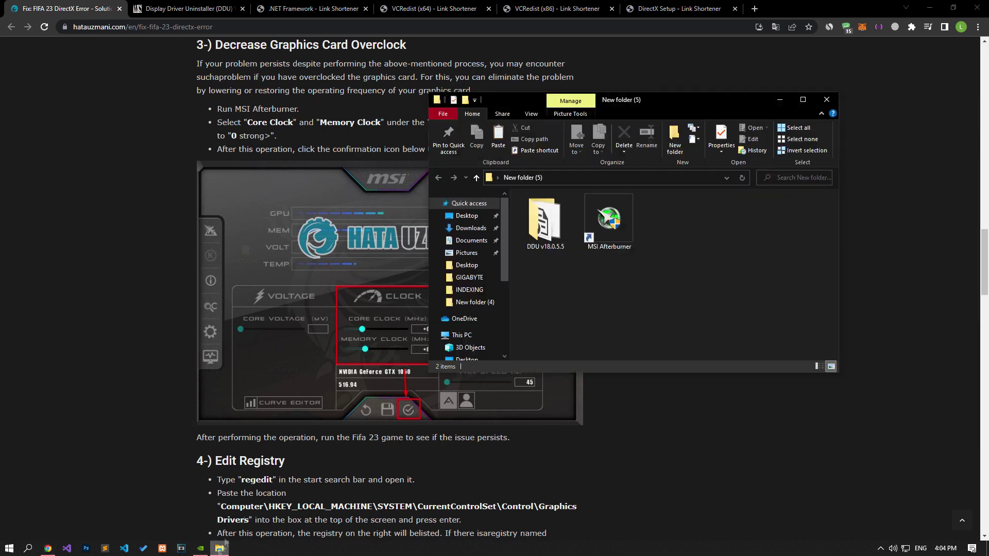
{"action": "left_click", "coordinate": [608, 226]}
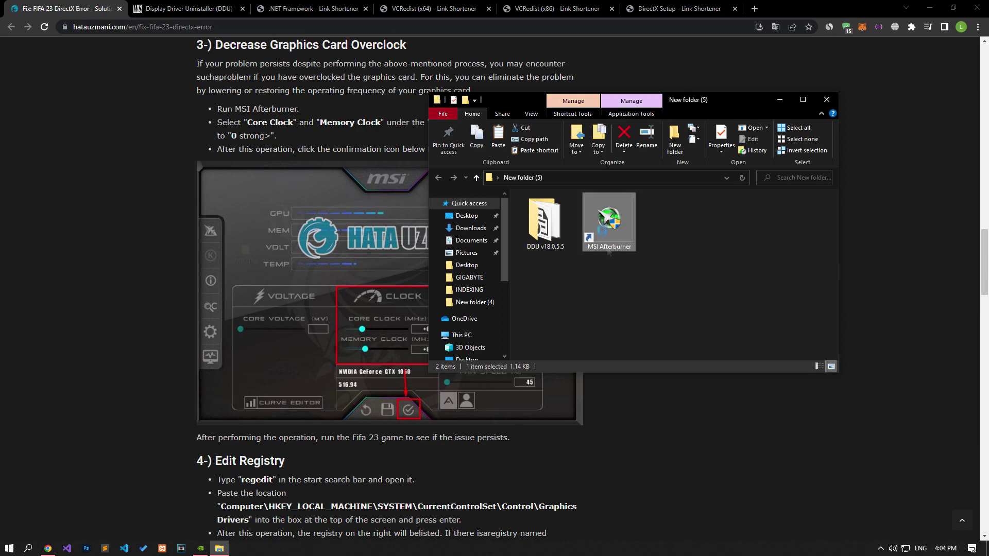
{"action": "left_click", "coordinate": [779, 99]}
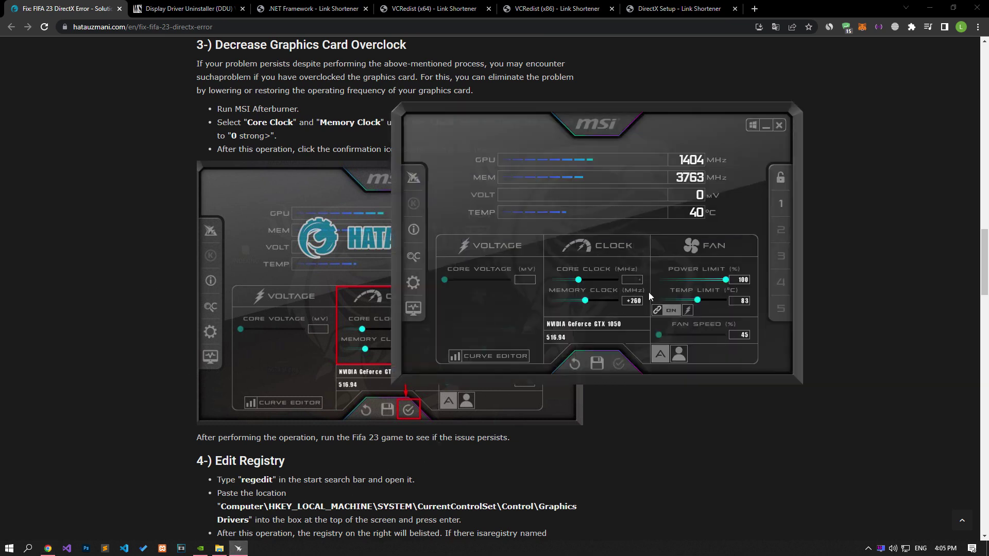
{"action": "type", "text": "0"}
Apply a +0 core clock offset in MSI Afterburner and close it.
{"action": "key", "text": "Return"}
{"action": "key", "text": "Return"}
{"action": "left_click", "coordinate": [780, 125]}
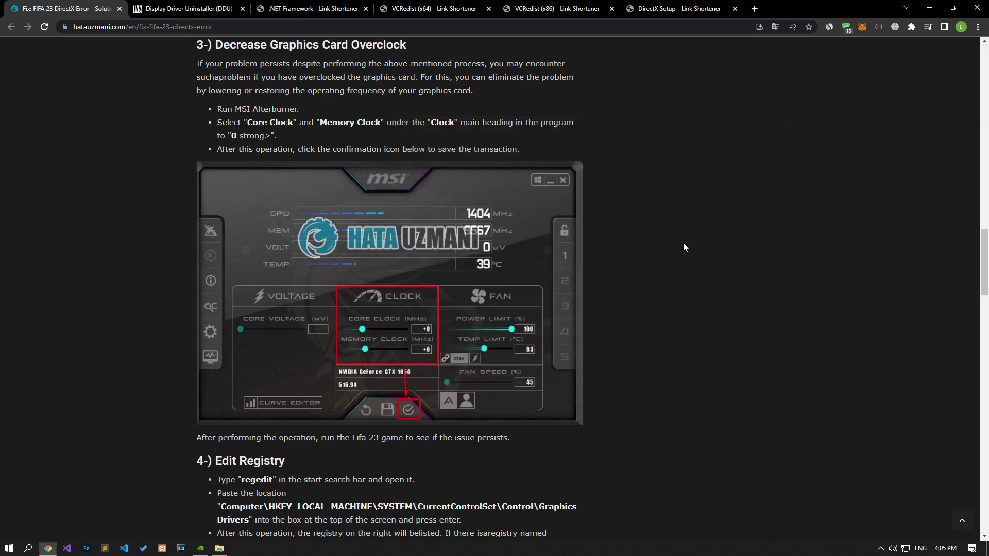
Search 'regedit' in Windows search and launch Registry Editor.
{"action": "scroll", "coordinate": [684, 247], "scroll_direction": "down", "scroll_amount": 7}
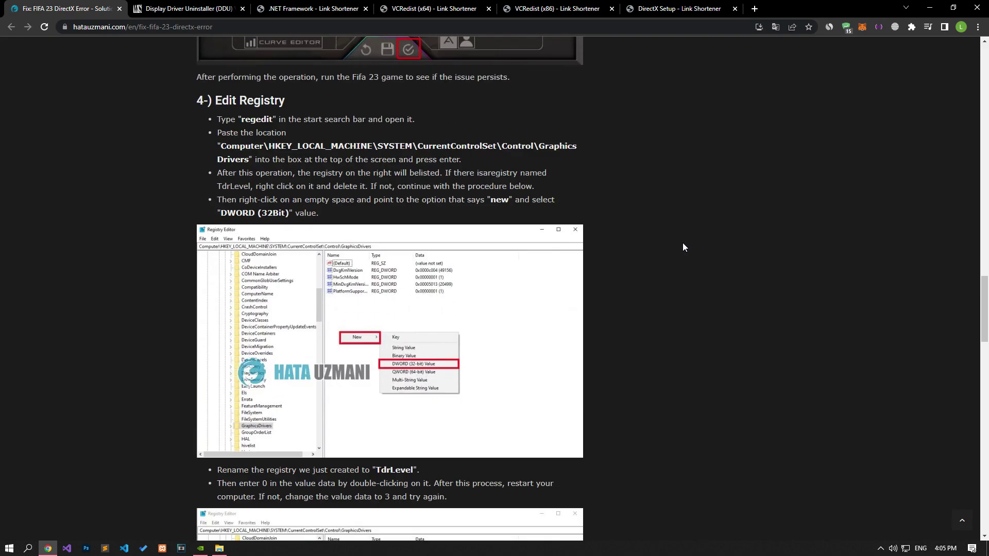
{"action": "scroll", "coordinate": [684, 247], "scroll_direction": "down", "scroll_amount": 1}
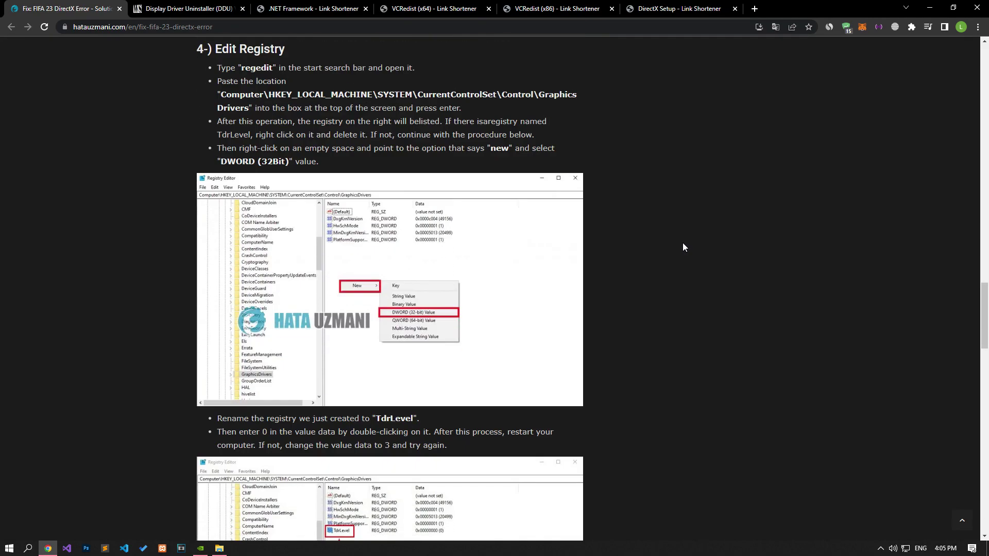
{"action": "left_click", "coordinate": [9, 548]}
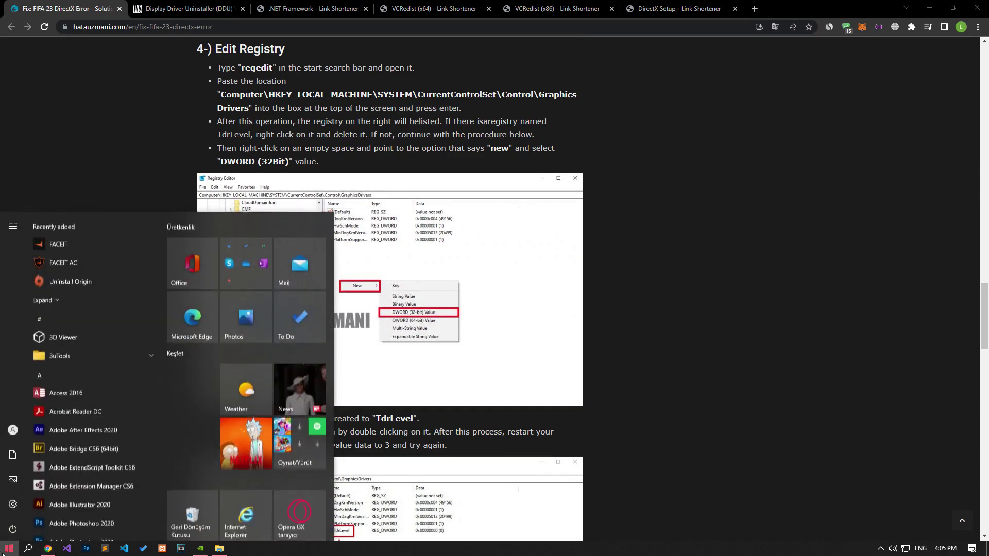
{"action": "type", "text": "re"}
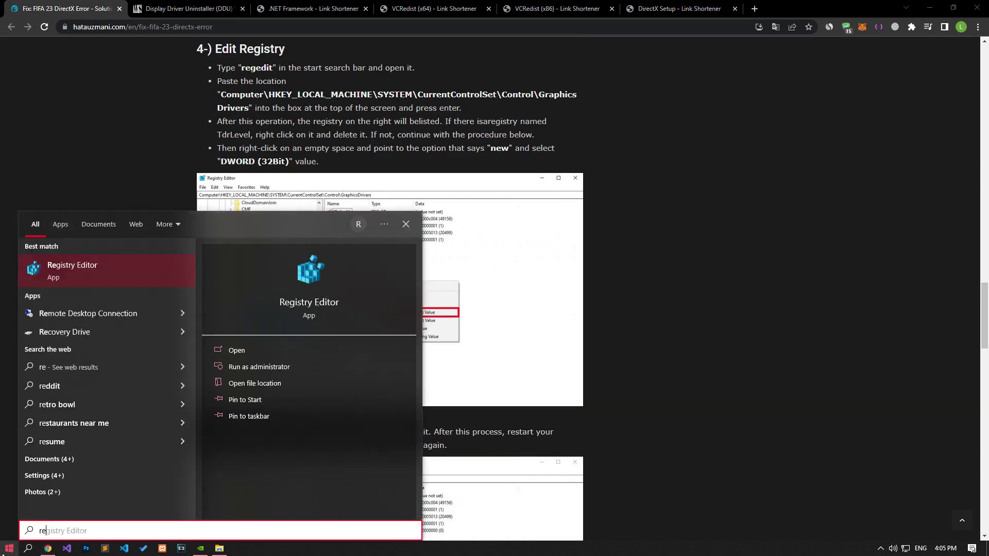
{"action": "left_click", "coordinate": [85, 281]}
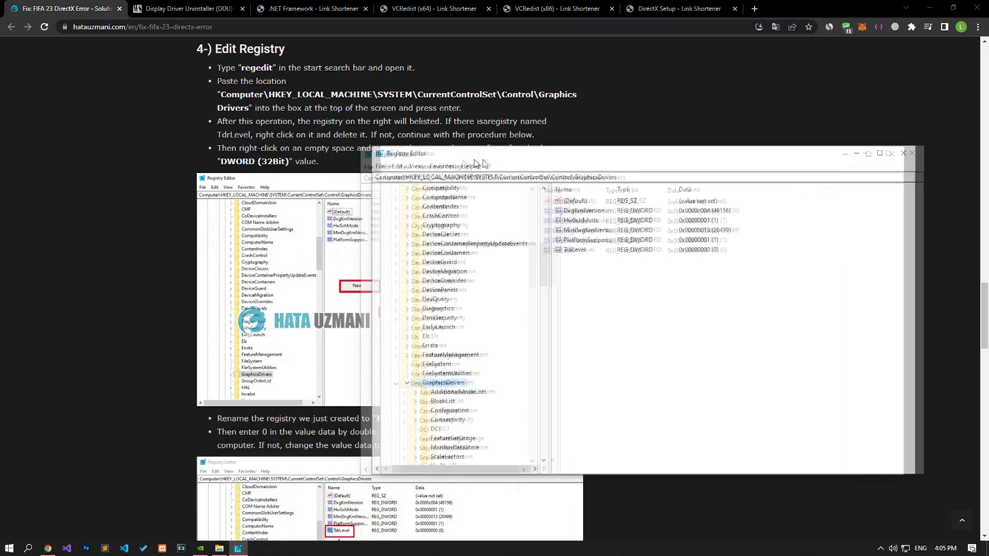
Navigate to HKLM\SYSTEM\CurrentControlSet\Control\GraphicsDrivers and select its TdrLevel value.
{"action": "left_click_drag", "start_coordinate": [547, 279], "coordinate": [291, 286]}
{"action": "scroll", "coordinate": [330, 372], "scroll_direction": "up", "scroll_amount": 5}
{"action": "scroll", "coordinate": [330, 372], "scroll_direction": "up", "scroll_amount": 6}
{"action": "scroll", "coordinate": [329, 372], "scroll_direction": "down", "scroll_amount": 2}
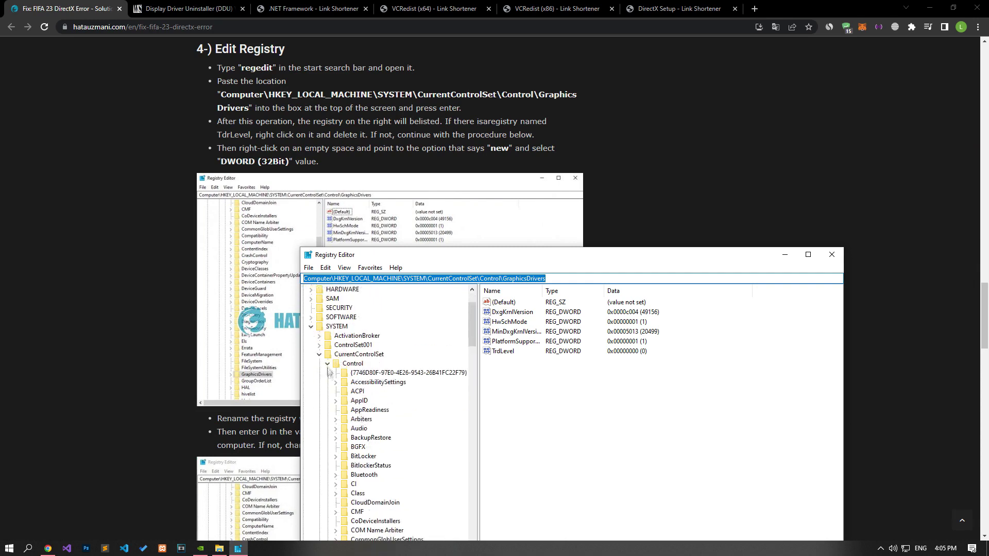
{"action": "scroll", "coordinate": [344, 353], "scroll_direction": "up", "scroll_amount": 2}
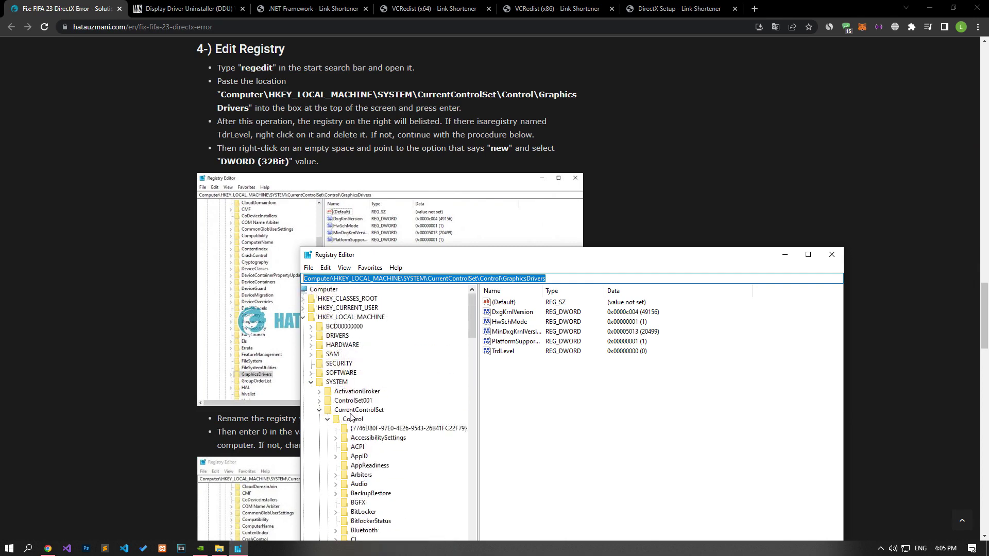
{"action": "scroll", "coordinate": [342, 395], "scroll_direction": "down", "scroll_amount": 1}
{"action": "scroll", "coordinate": [347, 396], "scroll_direction": "down", "scroll_amount": 3}
{"action": "scroll", "coordinate": [353, 397], "scroll_direction": "down", "scroll_amount": 5}
{"action": "scroll", "coordinate": [353, 397], "scroll_direction": "down", "scroll_amount": 5}
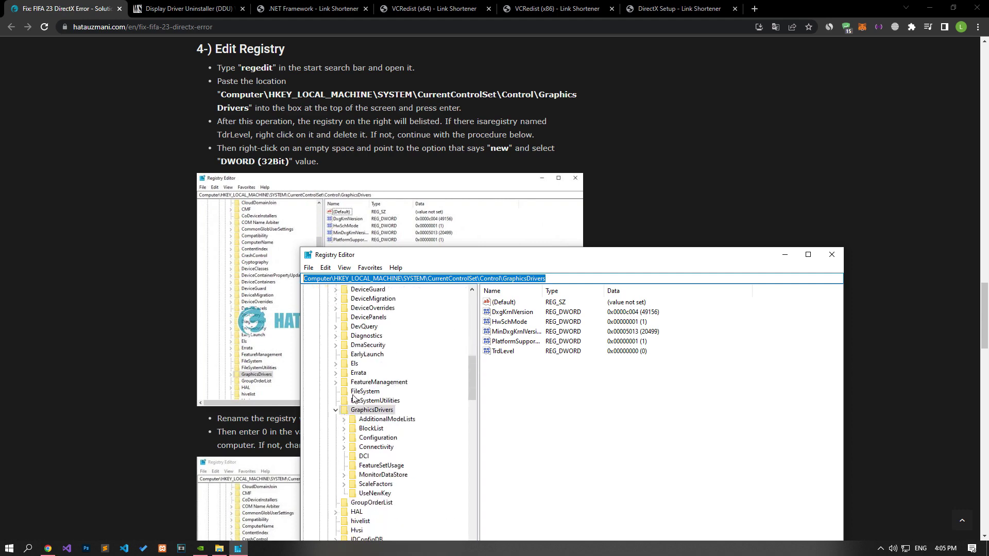
{"action": "left_click", "coordinate": [371, 411]}
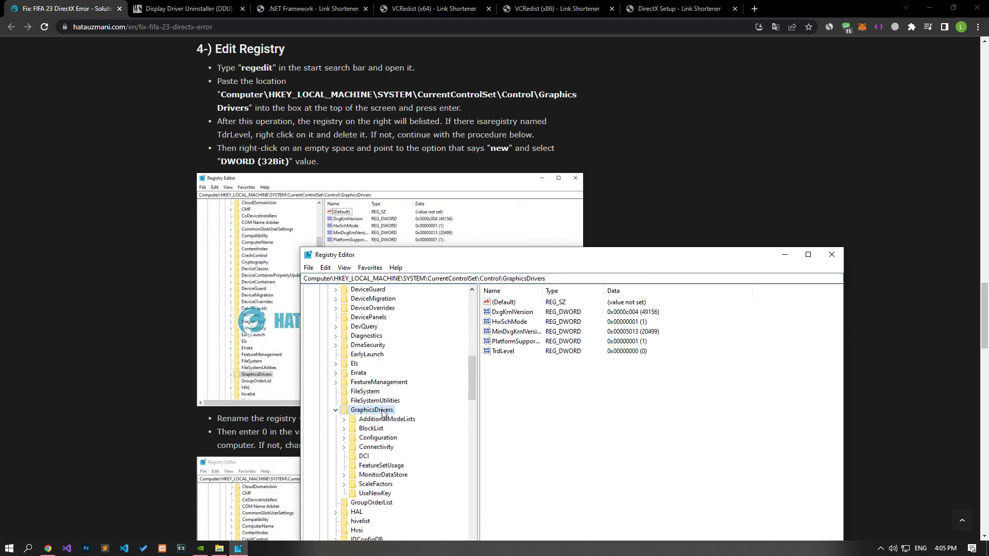
{"action": "left_click", "coordinate": [504, 352]}
Delete the existing TdrLevel value from GraphicsDrivers.
{"action": "right_click", "coordinate": [507, 354]}
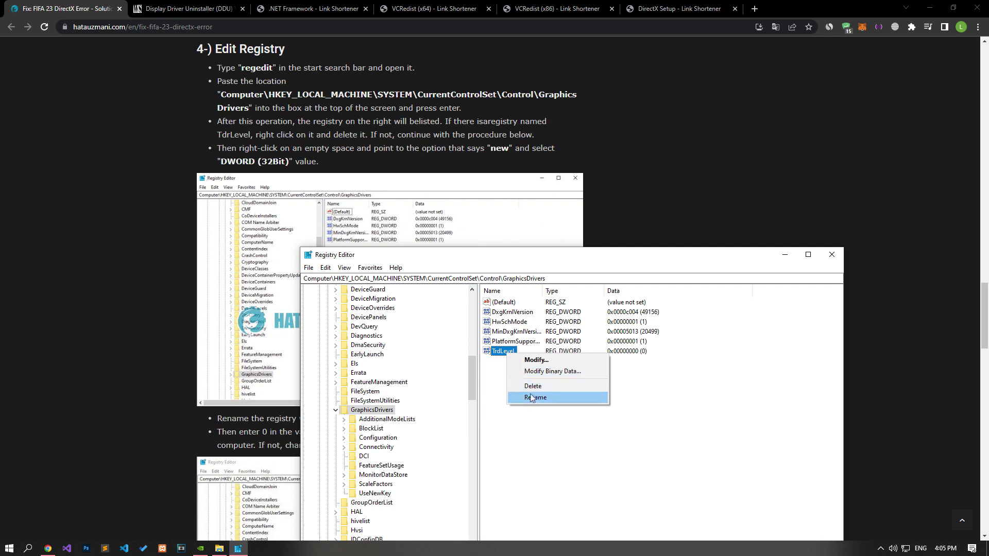
{"action": "left_click", "coordinate": [533, 386]}
{"action": "left_click", "coordinate": [573, 277]}
Create a new DWORD (32-bit) named TdrLevel with data 0.
{"action": "right_click", "coordinate": [508, 392]}
{"action": "mouse_move", "coordinate": [533, 398]}
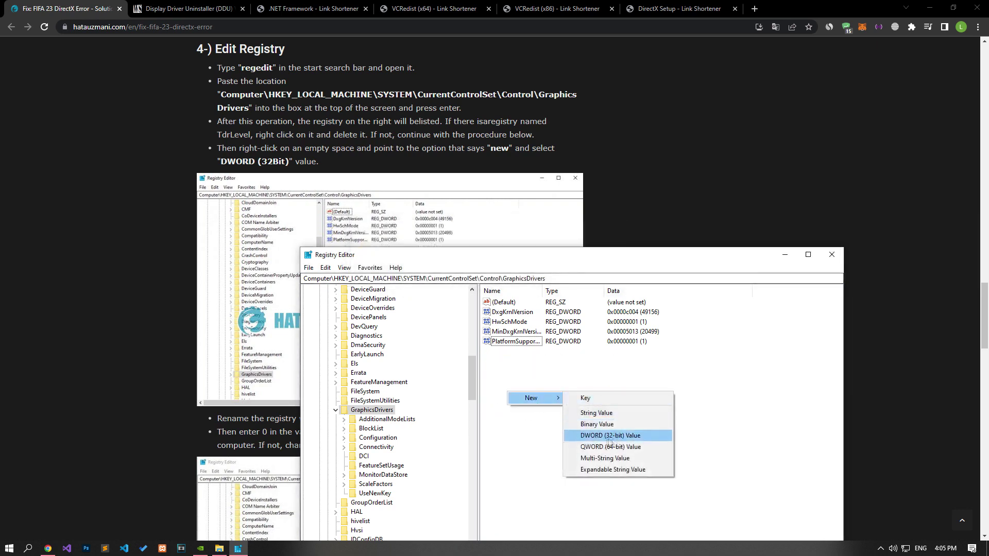
{"action": "left_click", "coordinate": [609, 436]}
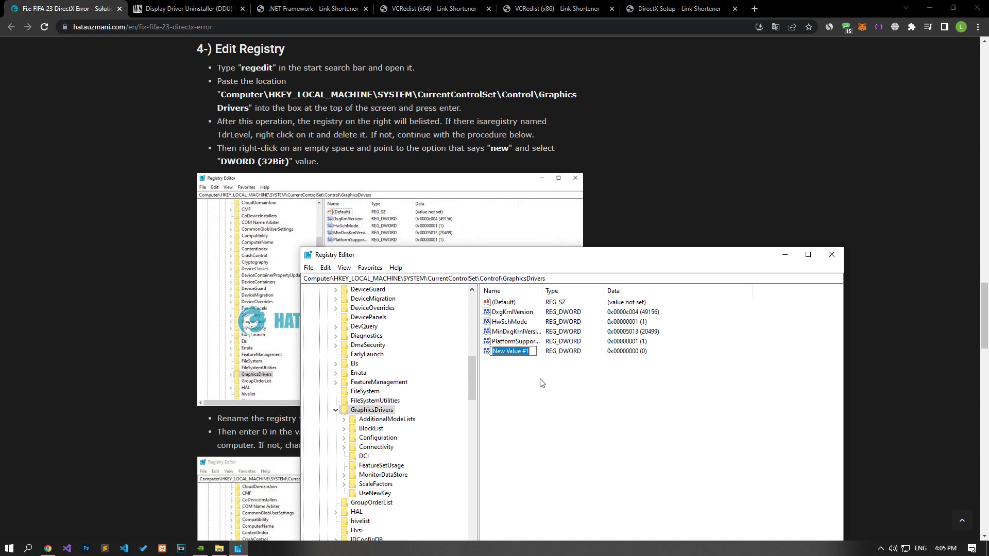
{"action": "type", "text": "TdrLevel"}
{"action": "key", "text": "Return"}
{"action": "double_click", "coordinate": [499, 355]}
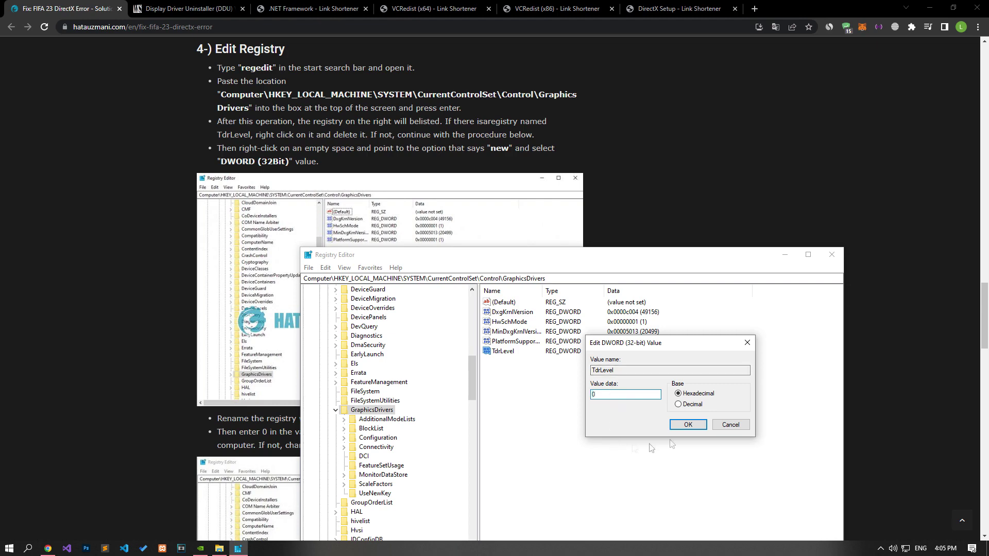
{"action": "left_click", "coordinate": [680, 425]}
{"action": "left_click", "coordinate": [605, 419]}
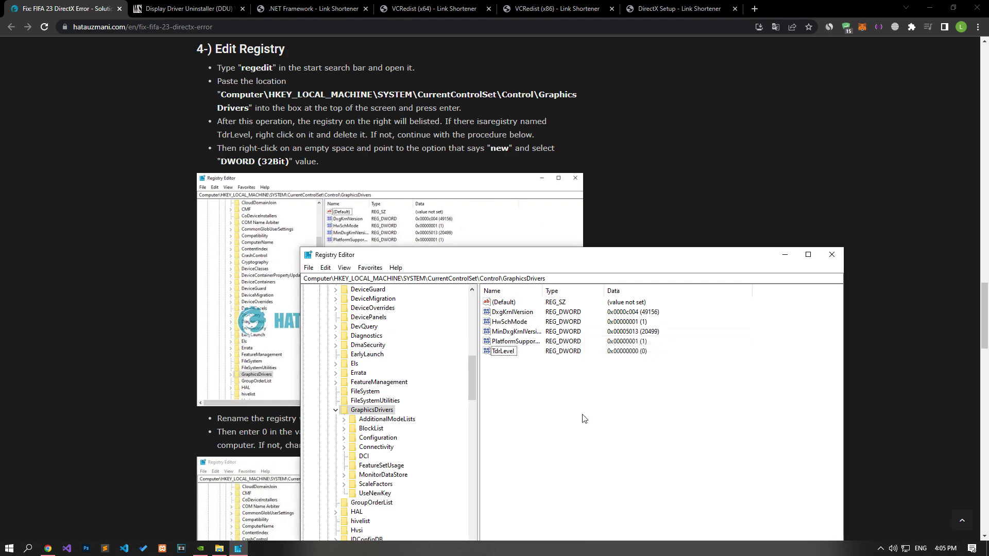
{"action": "left_click", "coordinate": [10, 548]}
{"action": "left_click", "coordinate": [12, 528]}
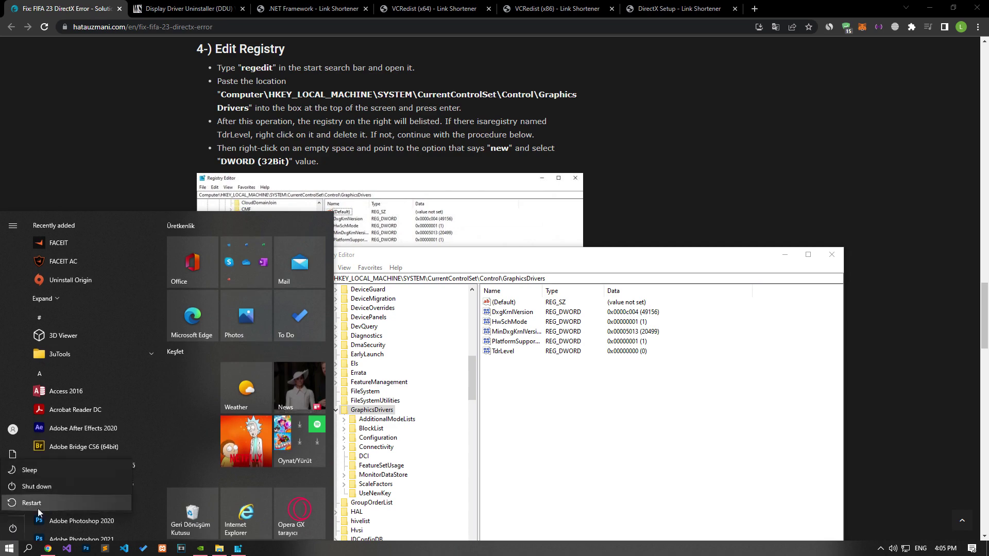
Dismiss the power menu and set TdrLevel's data to 3, reopening it to verify.
{"action": "key", "text": "Escape"}
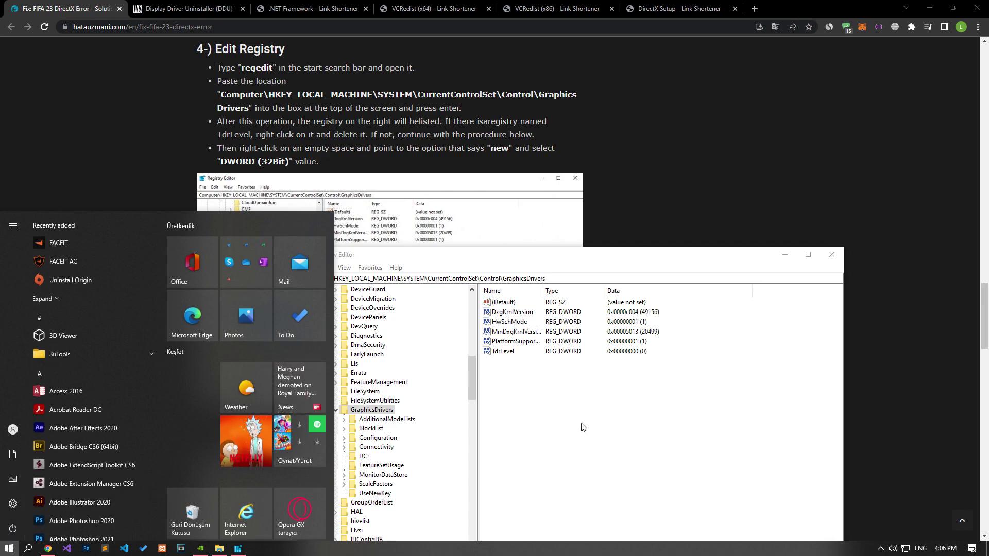
{"action": "left_click", "coordinate": [583, 427]}
{"action": "scroll", "coordinate": [193, 319], "scroll_direction": "down", "scroll_amount": 5}
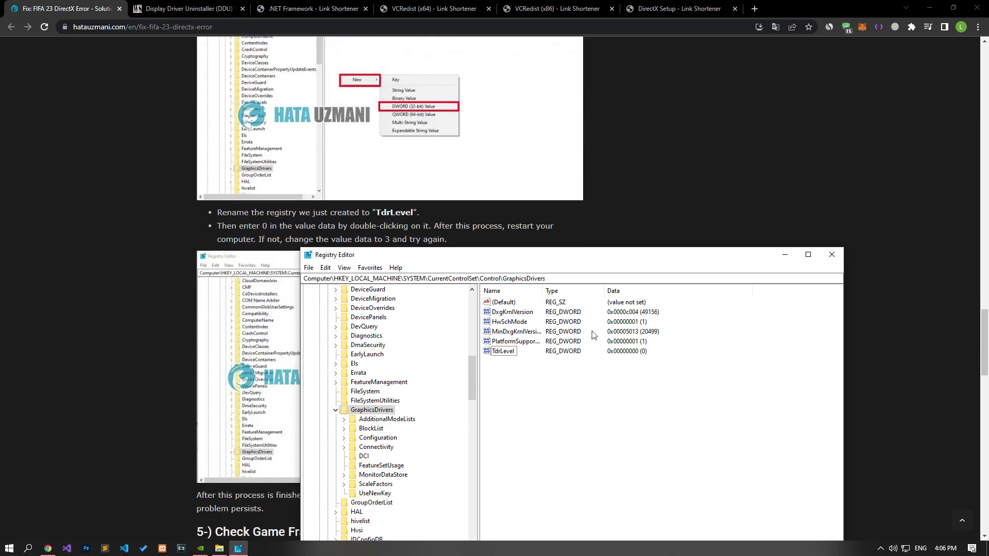
{"action": "double_click", "coordinate": [504, 353]}
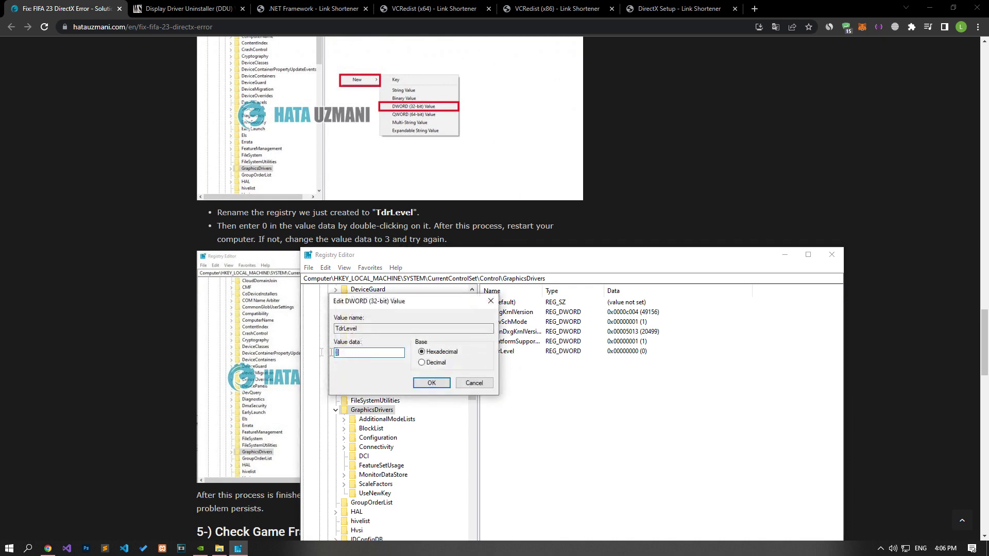
{"action": "type", "text": "3"}
{"action": "left_click", "coordinate": [429, 383]}
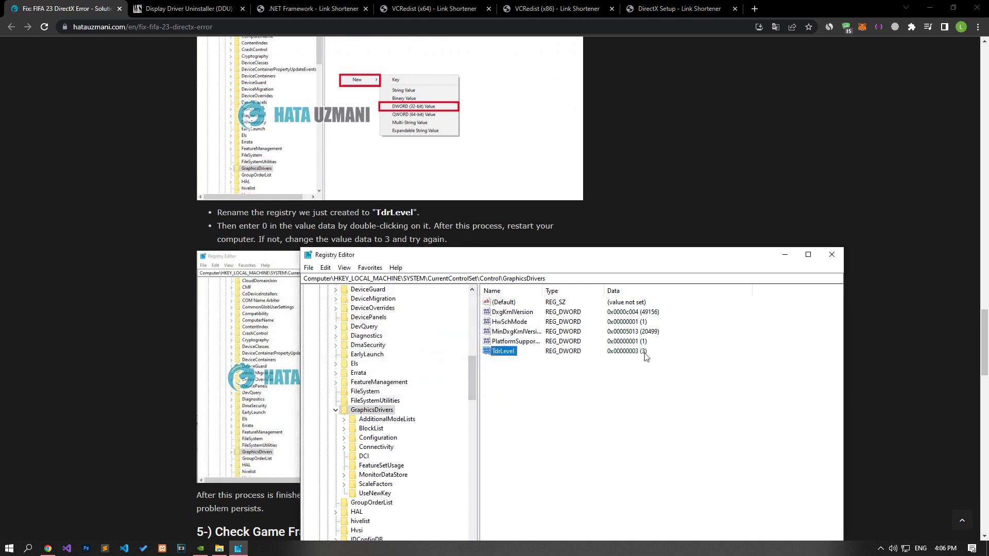
{"action": "double_click", "coordinate": [502, 352]}
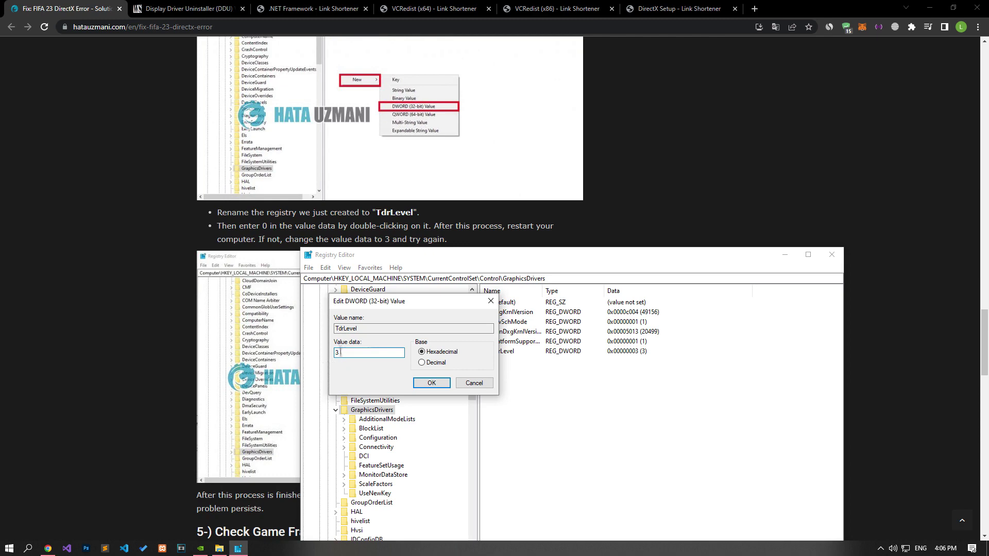
{"action": "left_click", "coordinate": [431, 383]}
Look at the Start menu restart option, then close Registry Editor with Alt+F4.
{"action": "left_click", "coordinate": [8, 548]}
{"action": "left_click", "coordinate": [13, 528]}
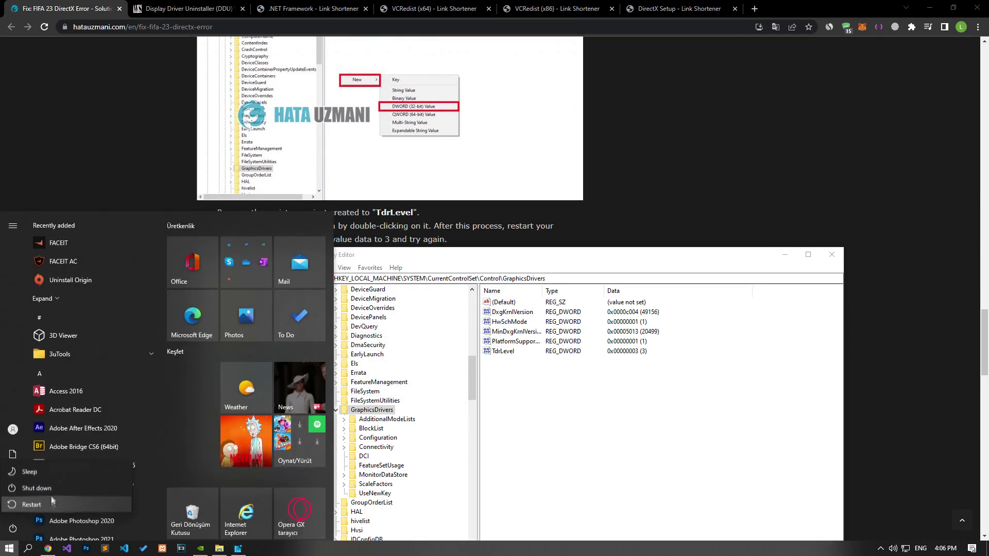
{"action": "left_click", "coordinate": [558, 435]}
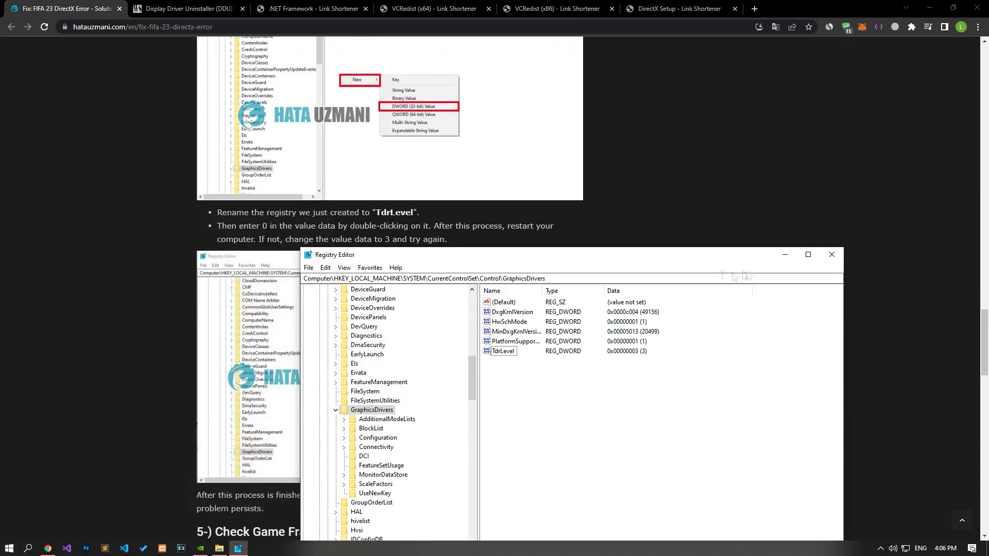
{"action": "key", "text": "alt+F4"}
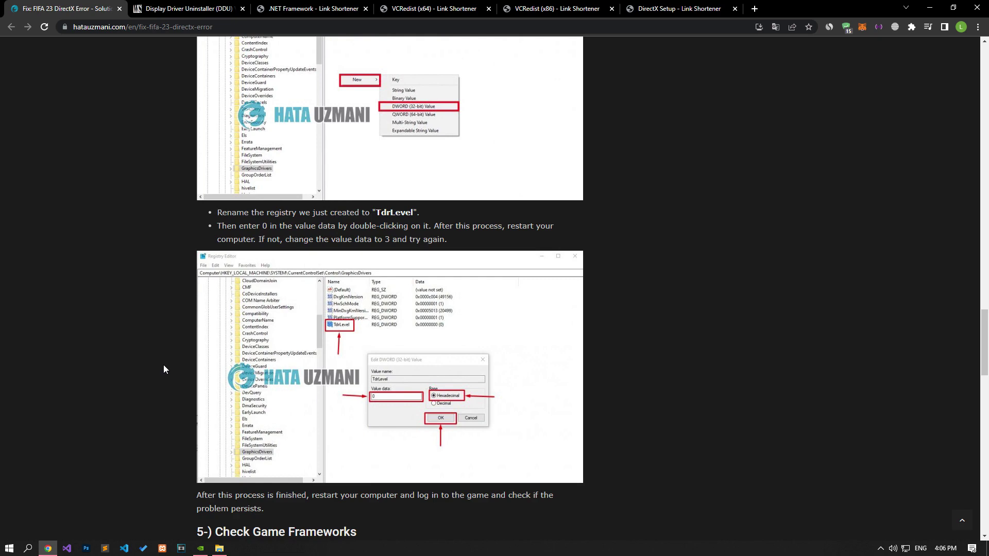
{"action": "scroll", "coordinate": [163, 364], "scroll_direction": "down", "scroll_amount": 6}
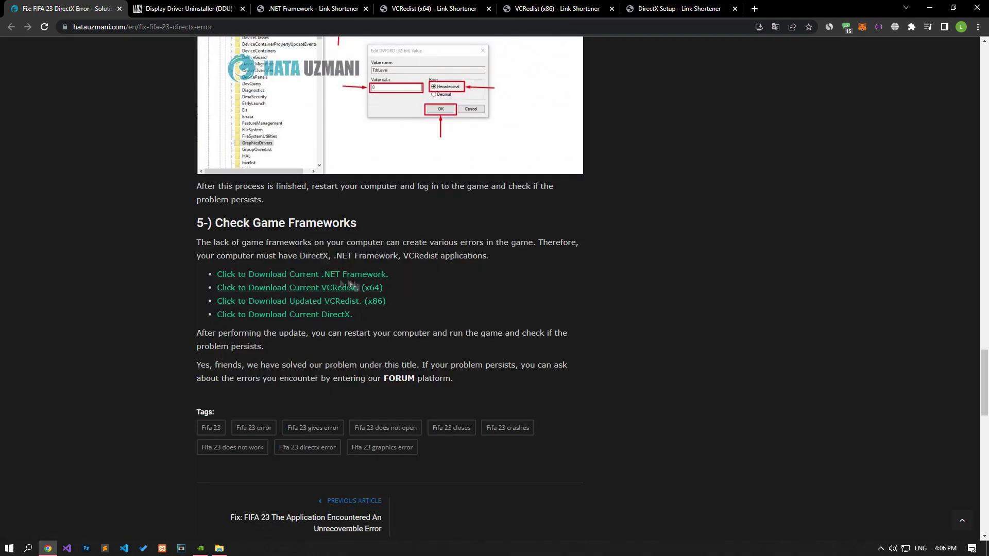
Start the .NET Framework, VCRedist x64 and x86, and DirectX Setup downloads from their link-shortener tabs.
{"action": "left_click", "coordinate": [329, 277]}
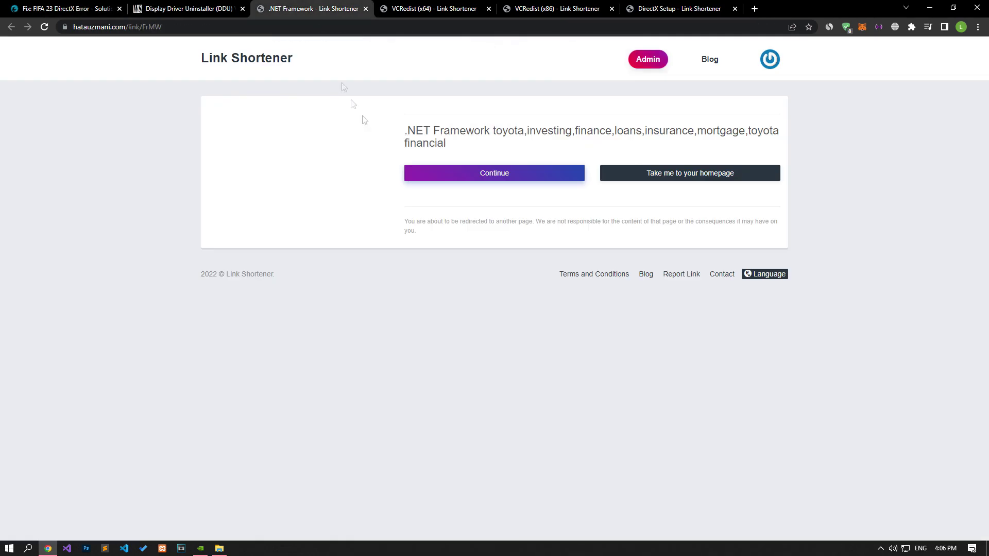
{"action": "left_click", "coordinate": [476, 174]}
{"action": "key", "text": "ctrl+Tab"}
{"action": "left_click", "coordinate": [471, 173]}
{"action": "key", "text": "ctrl+Tab"}
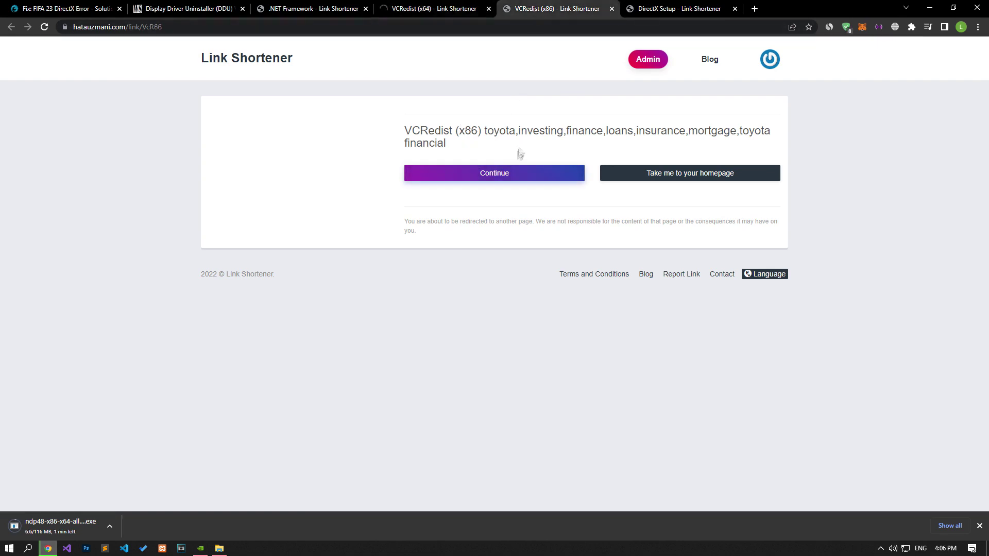
{"action": "left_click", "coordinate": [470, 173]}
{"action": "key", "text": "ctrl+Tab"}
{"action": "left_click", "coordinate": [467, 174]}
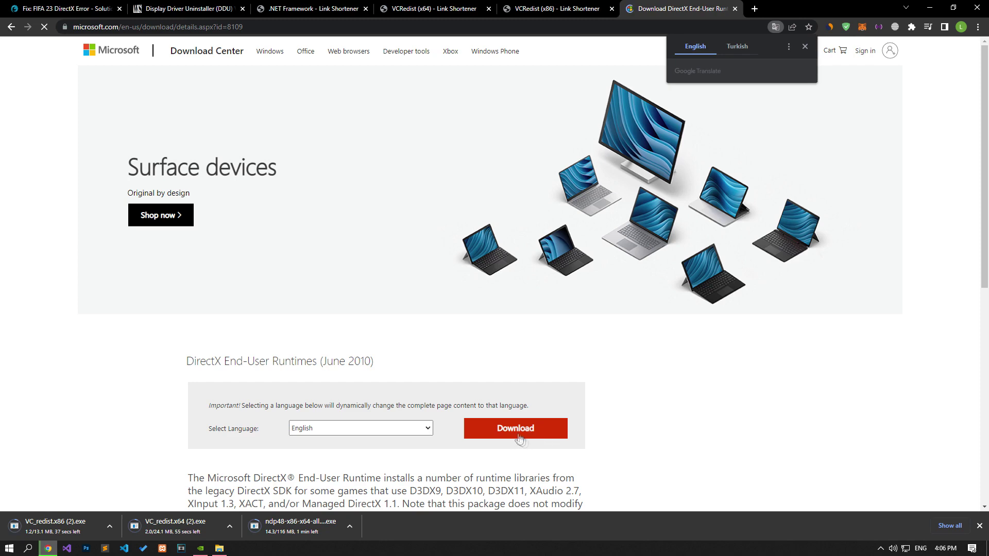
Cancel the framework downloads in the download shelf and hide it.
{"action": "left_click", "coordinate": [350, 526]}
{"action": "left_click", "coordinate": [370, 508]}
{"action": "left_click", "coordinate": [230, 526]}
{"action": "left_click", "coordinate": [247, 508]}
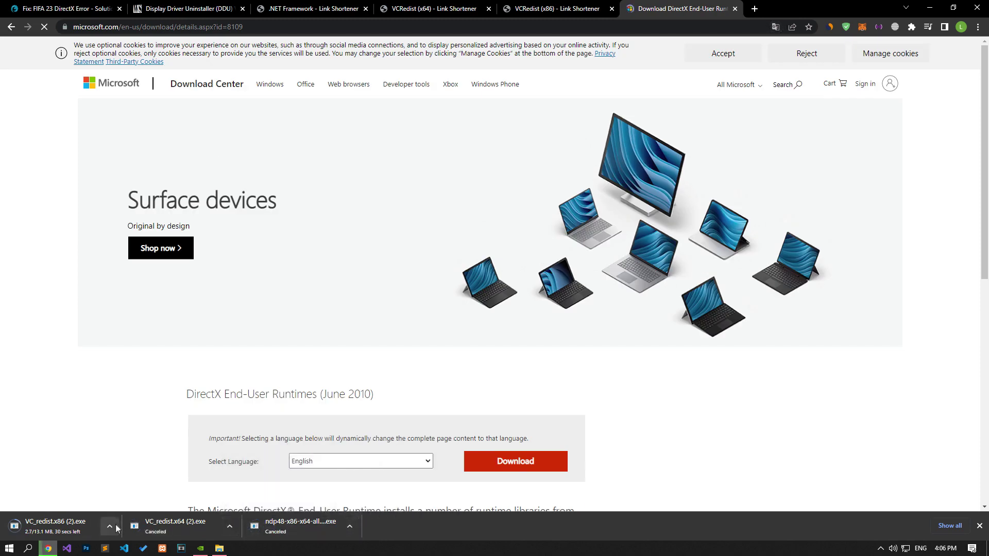
{"action": "left_click", "coordinate": [110, 526]}
Close the DirectX, VCRedist, .NET Framework and DDU tabs, keeping only the FIFA 23 article.
{"action": "left_click", "coordinate": [130, 508]}
{"action": "left_click", "coordinate": [980, 526]}
{"action": "left_click", "coordinate": [735, 8]}
{"action": "left_click", "coordinate": [612, 9]}
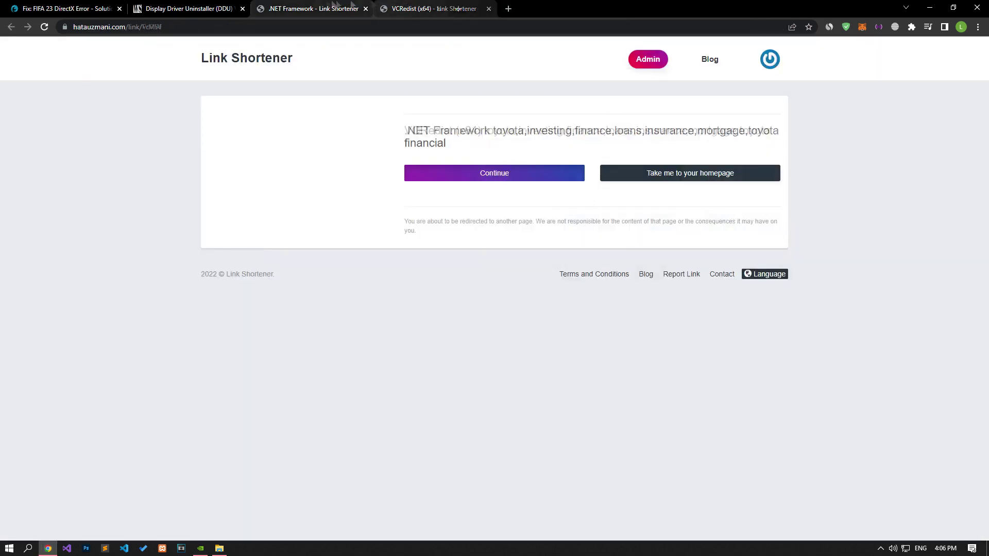
{"action": "left_click", "coordinate": [366, 9]}
{"action": "left_click", "coordinate": [366, 8]}
{"action": "left_click", "coordinate": [243, 9]}
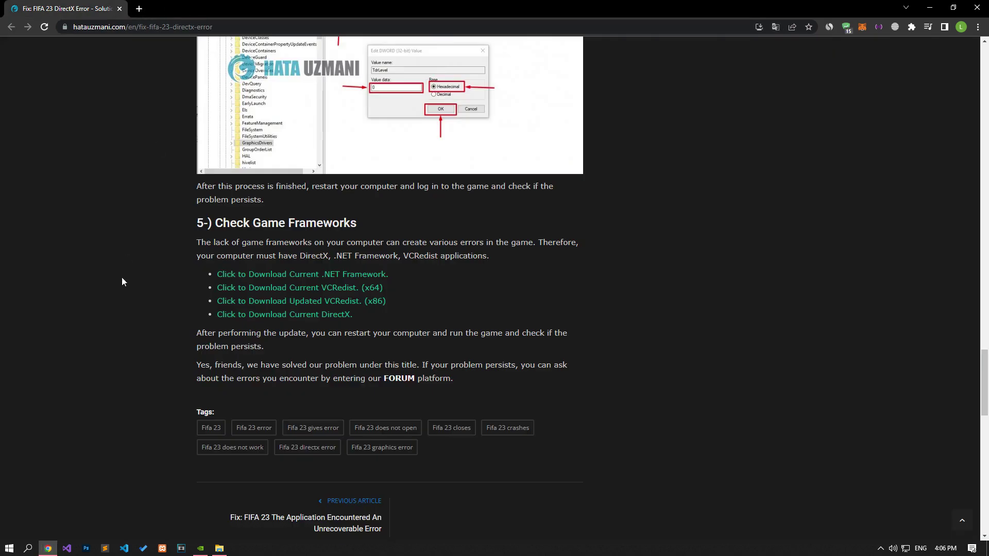
Follow the article's FORUM link to Hata Uzmanı and choose Post thread.
{"action": "left_click", "coordinate": [405, 382]}
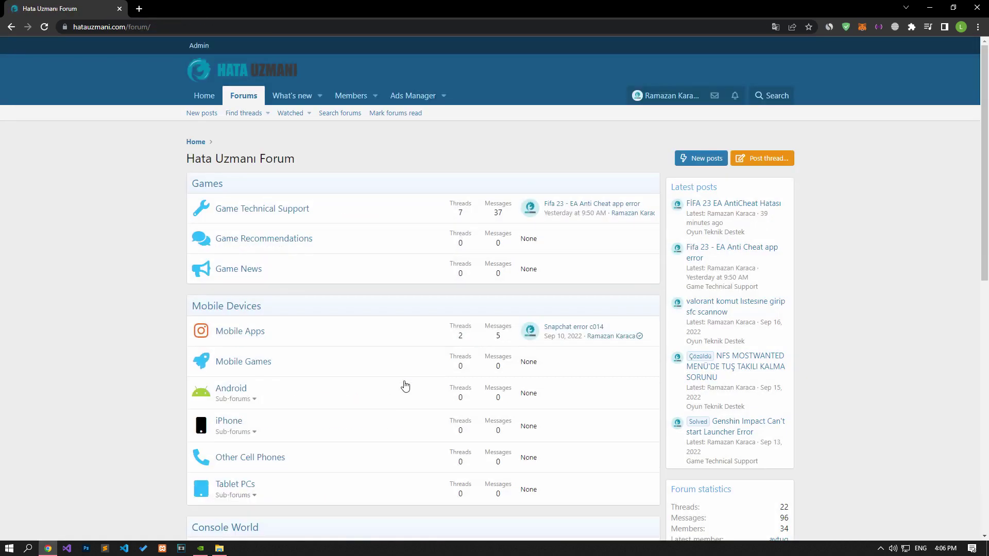
{"action": "left_click", "coordinate": [786, 162]}
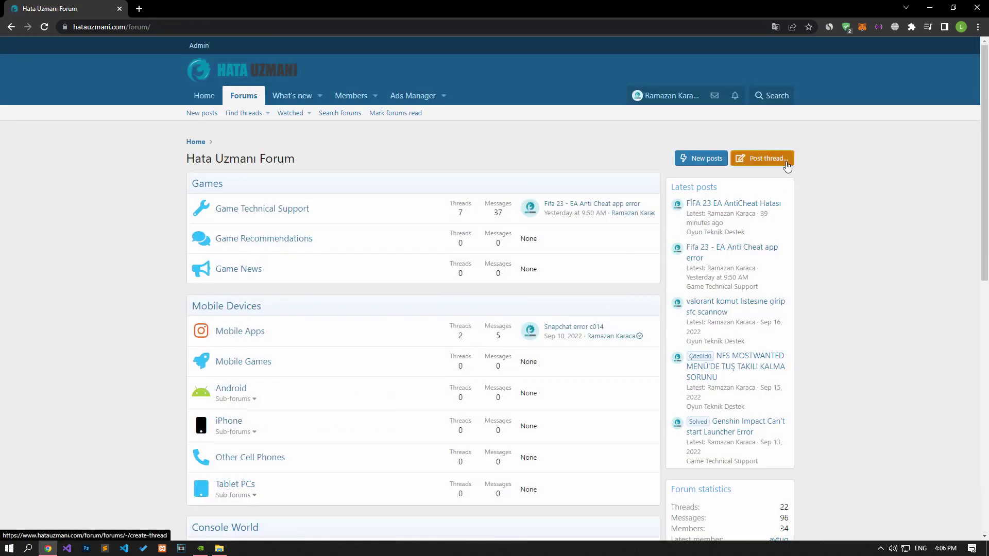